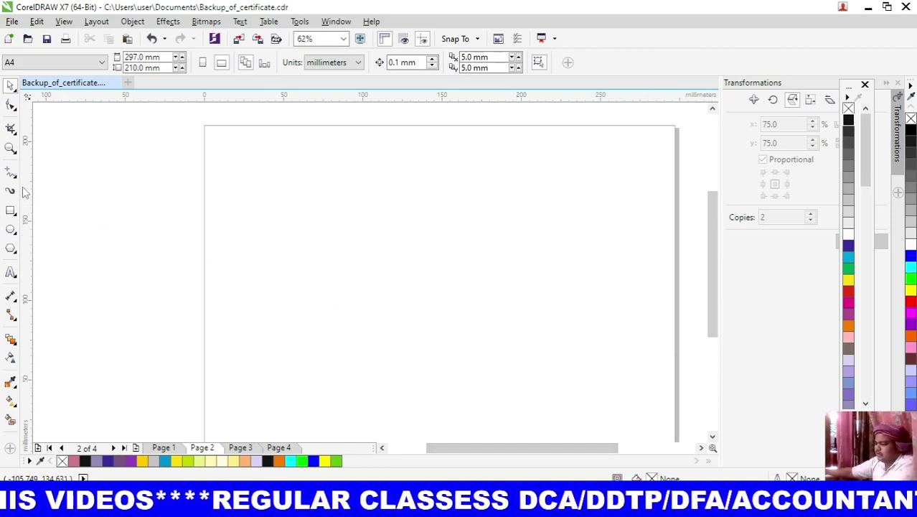
Select the Ellipse tool to start drawing on the blank A4 page.
{"action": "left_click", "coordinate": [11, 229]}
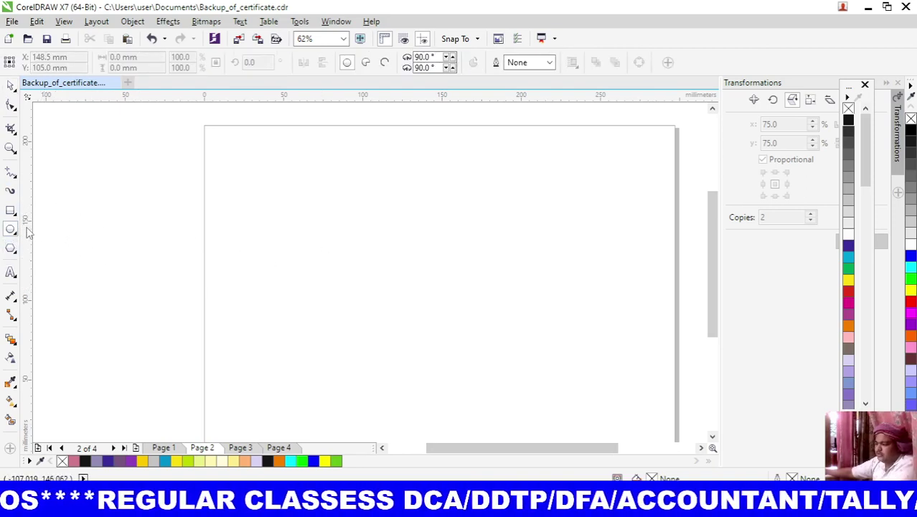
Draw a tall ellipse at the page's upper left, outline it black and convert it to curves.
{"action": "left_click_drag", "start_coordinate": [271, 173], "coordinate": [319, 267]}
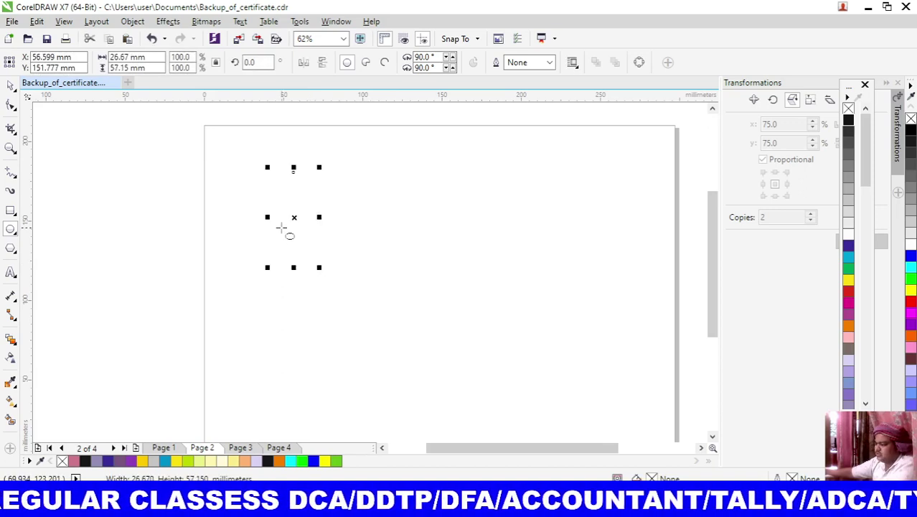
{"action": "right_click", "coordinate": [848, 122]}
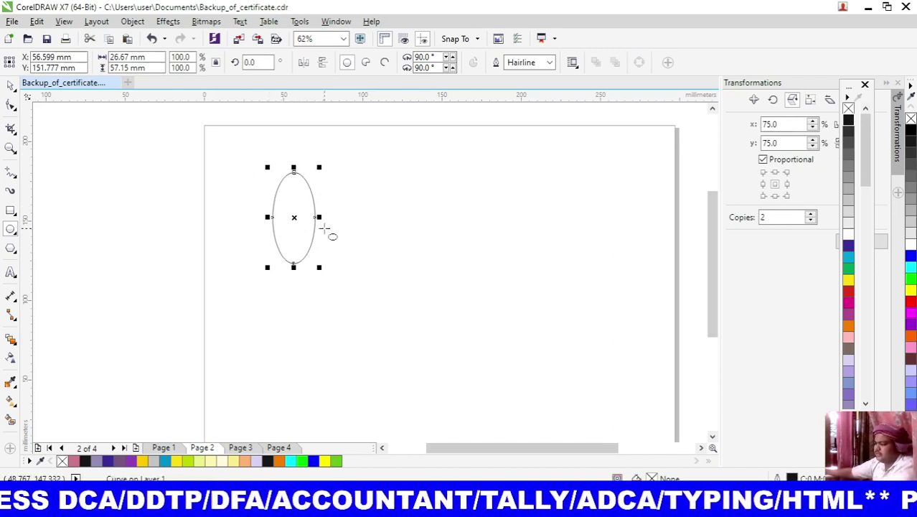
{"action": "key", "text": "ctrl+q"}
{"action": "scroll", "coordinate": [306, 206], "scroll_direction": "up", "scroll_amount": 2}
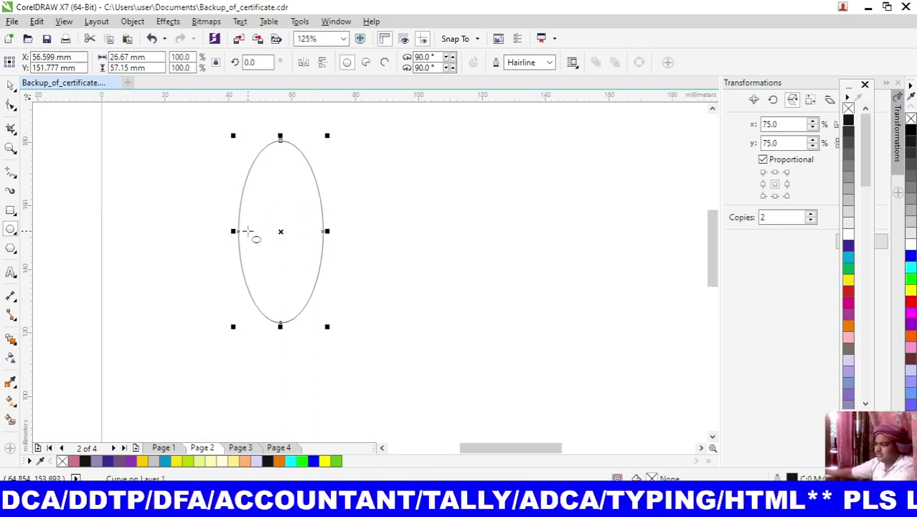
Make the ellipse's top node a cusp pulled into a sharp point, then select the bottom node.
{"action": "left_click", "coordinate": [11, 105]}
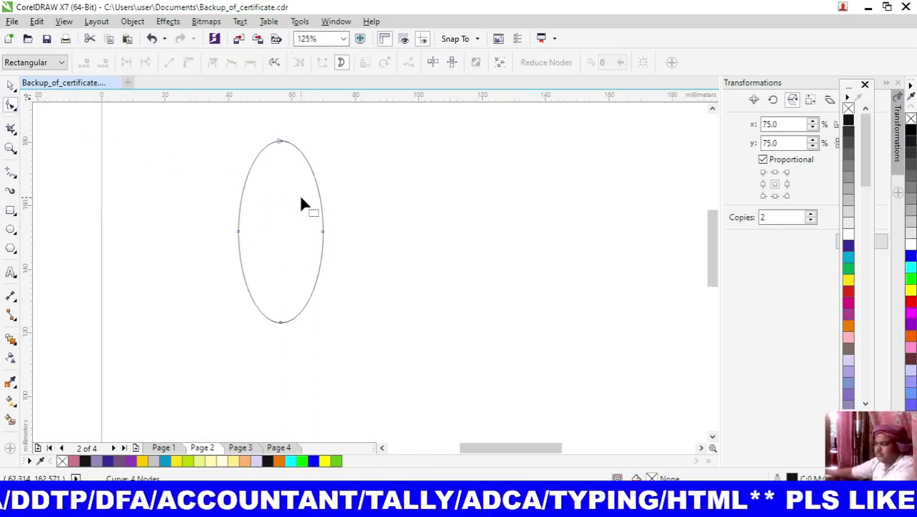
{"action": "left_click_drag", "start_coordinate": [313, 164], "coordinate": [327, 169]}
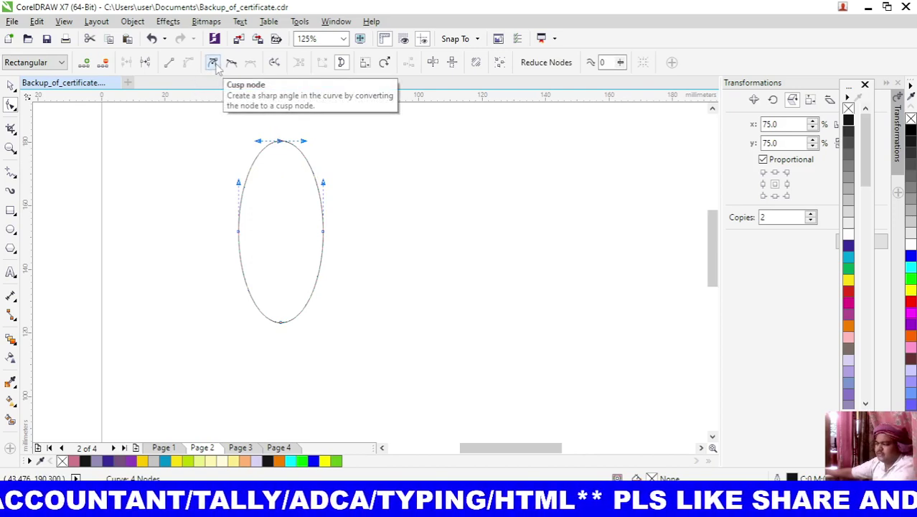
{"action": "left_click", "coordinate": [214, 63]}
{"action": "scroll", "coordinate": [294, 163], "scroll_direction": "up", "scroll_amount": 2}
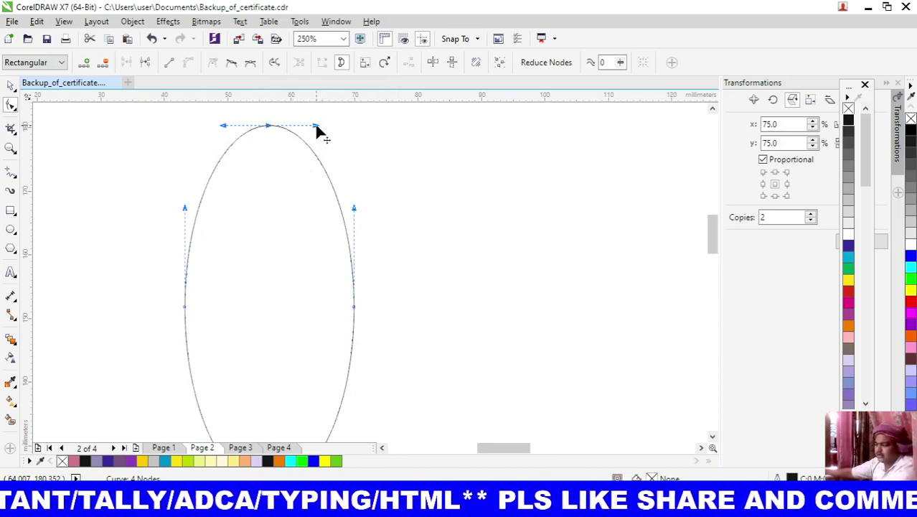
{"action": "left_click_drag", "start_coordinate": [316, 127], "coordinate": [269, 130]}
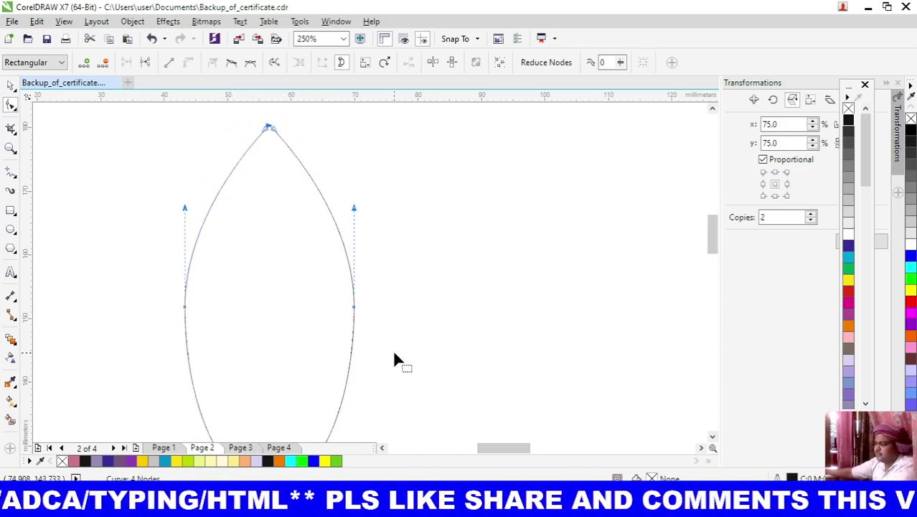
{"action": "left_click_drag", "start_coordinate": [714, 237], "coordinate": [713, 266]}
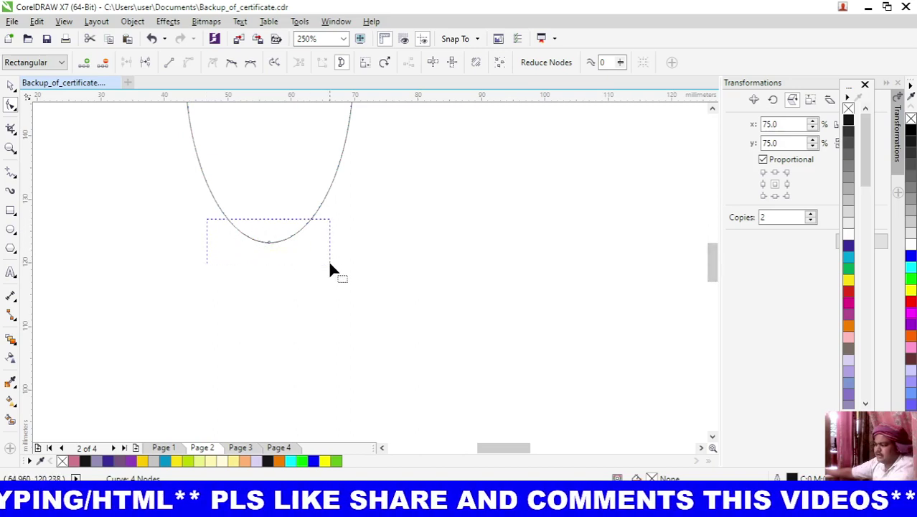
{"action": "left_click_drag", "start_coordinate": [246, 235], "coordinate": [333, 260]}
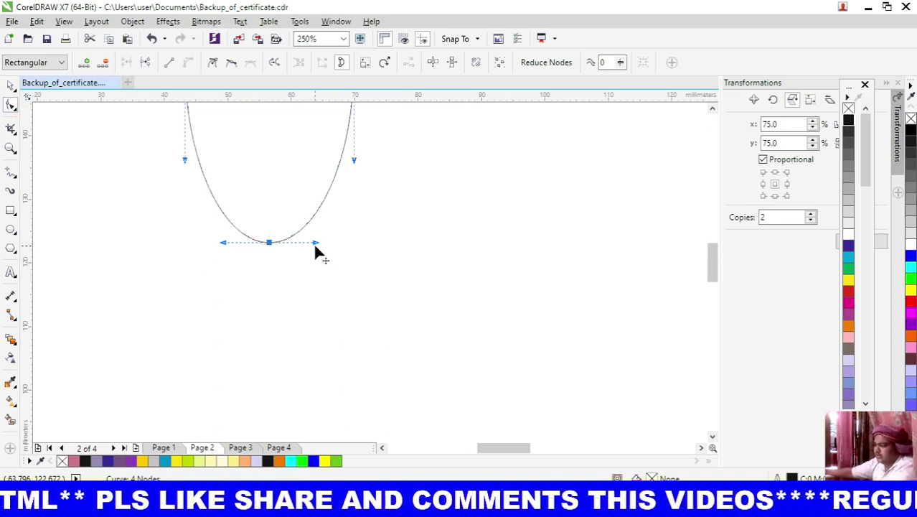
Make the bottom node a cusp so the leaf tapers to points at both ends.
{"action": "left_click", "coordinate": [214, 63]}
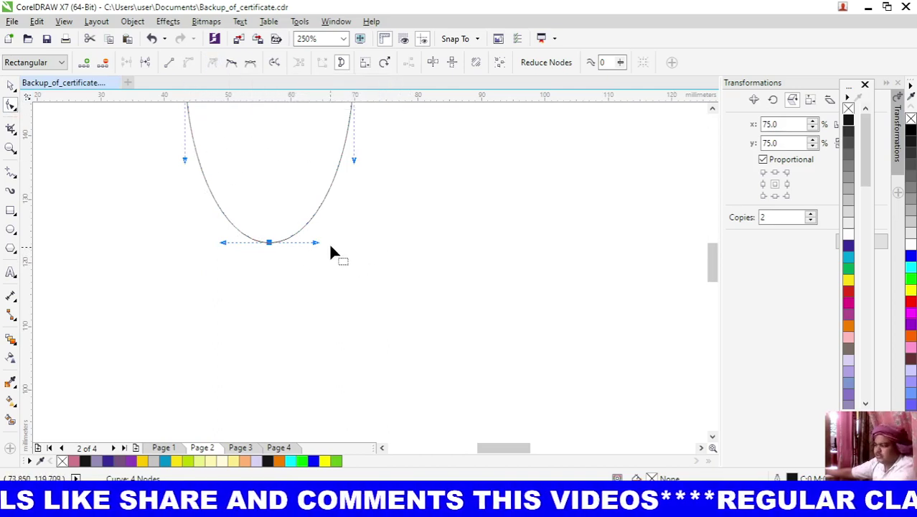
{"action": "left_click_drag", "start_coordinate": [317, 243], "coordinate": [271, 242]}
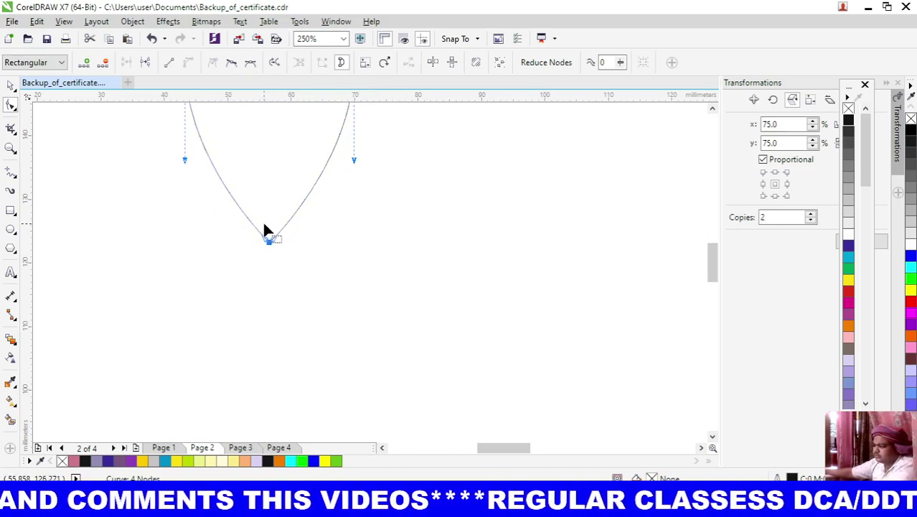
{"action": "key", "text": "Escape"}
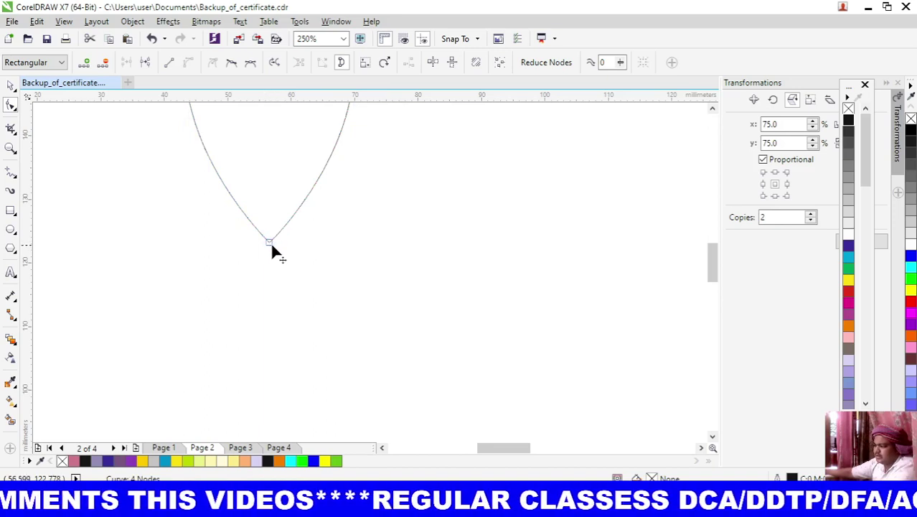
{"action": "scroll", "coordinate": [509, 247], "scroll_direction": "down", "scroll_amount": 1}
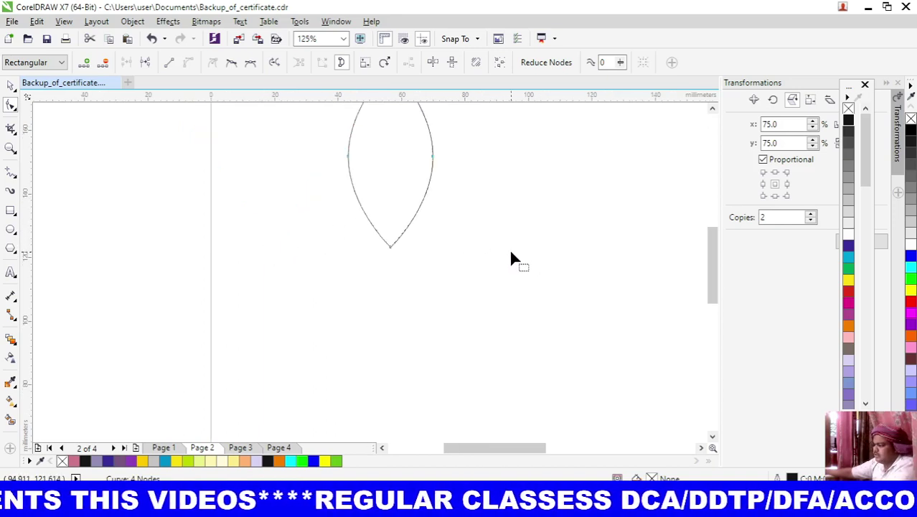
{"action": "scroll", "coordinate": [507, 244], "scroll_direction": "up", "scroll_amount": 1}
{"action": "scroll", "coordinate": [507, 250], "scroll_direction": "down", "scroll_amount": 1}
{"action": "scroll", "coordinate": [507, 249], "scroll_direction": "down", "scroll_amount": 1}
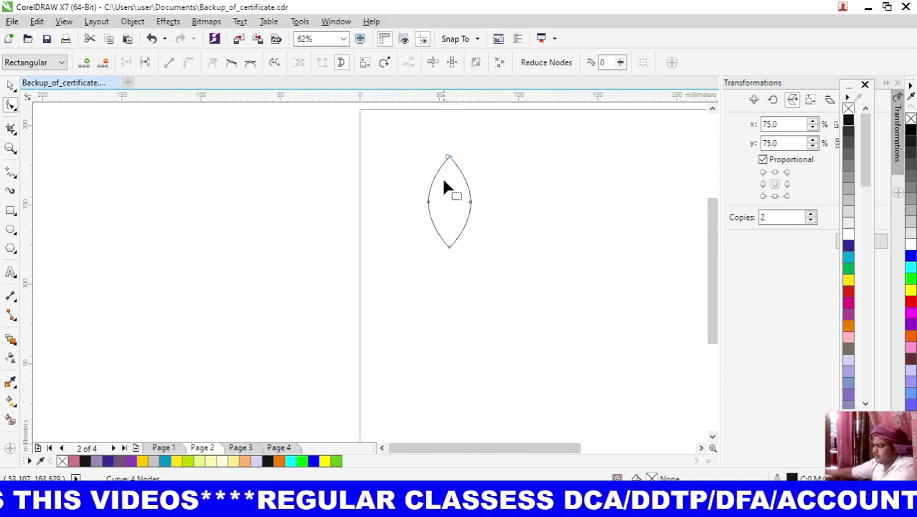
Nudge the leaf's top node to refine its pointed tip.
{"action": "left_click", "coordinate": [446, 157]}
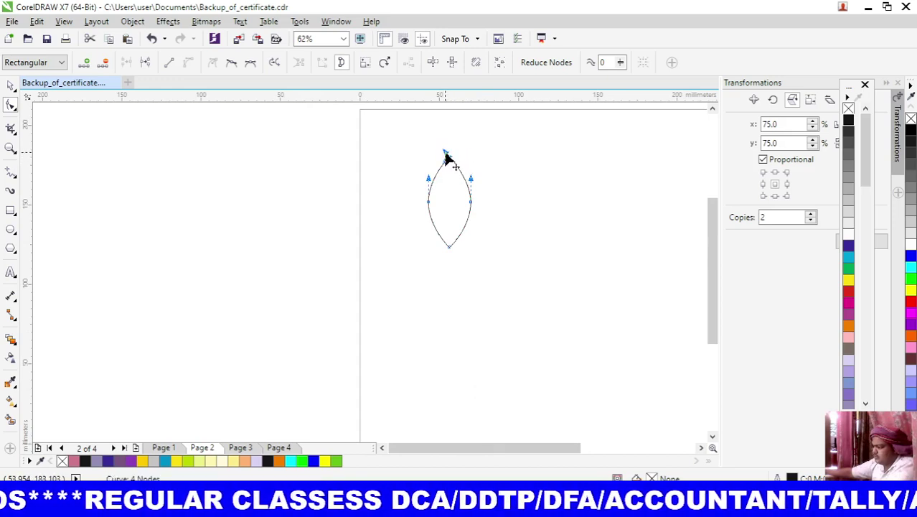
{"action": "left_click_drag", "start_coordinate": [445, 155], "coordinate": [447, 157]}
{"action": "scroll", "coordinate": [450, 158], "scroll_direction": "up", "scroll_amount": 2}
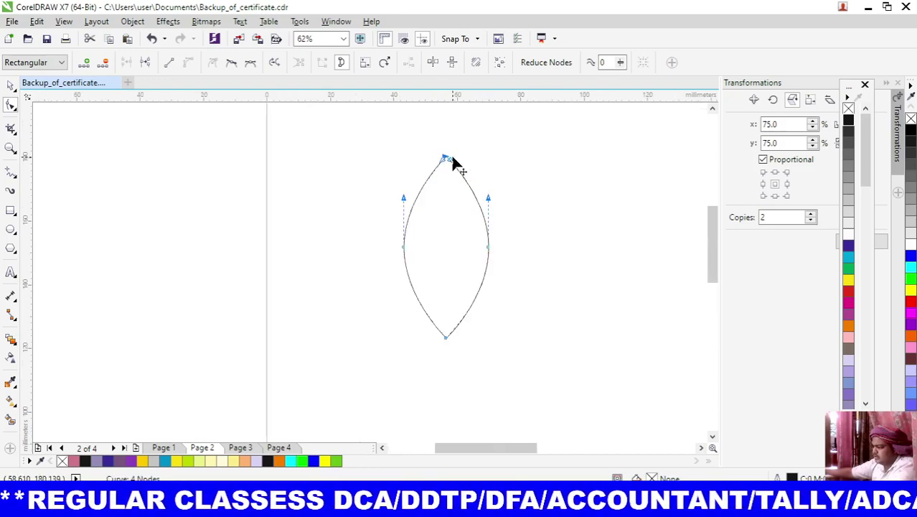
{"action": "scroll", "coordinate": [451, 158], "scroll_direction": "up", "scroll_amount": 2}
{"action": "scroll", "coordinate": [452, 158], "scroll_direction": "up", "scroll_amount": 2}
{"action": "scroll", "coordinate": [450, 154], "scroll_direction": "up", "scroll_amount": 2}
{"action": "scroll", "coordinate": [447, 157], "scroll_direction": "up", "scroll_amount": 2}
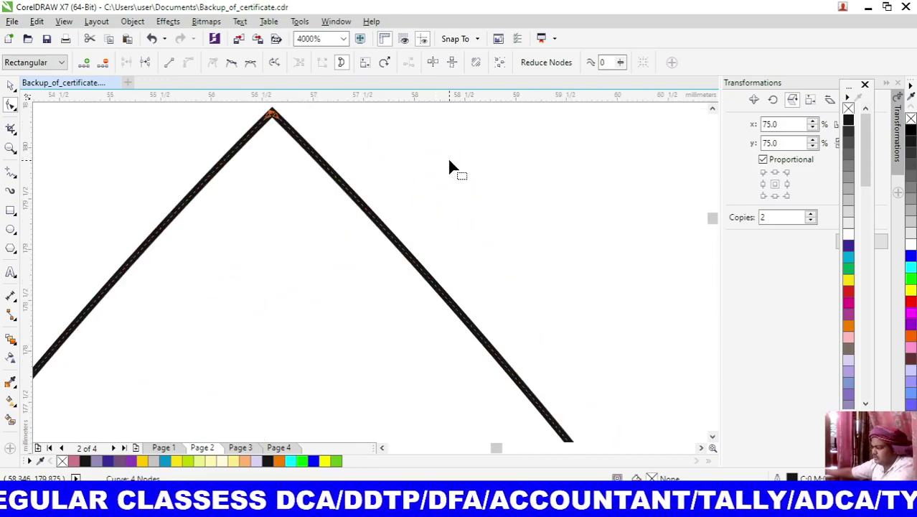
{"action": "scroll", "coordinate": [380, 145], "scroll_direction": "up", "scroll_amount": 1}
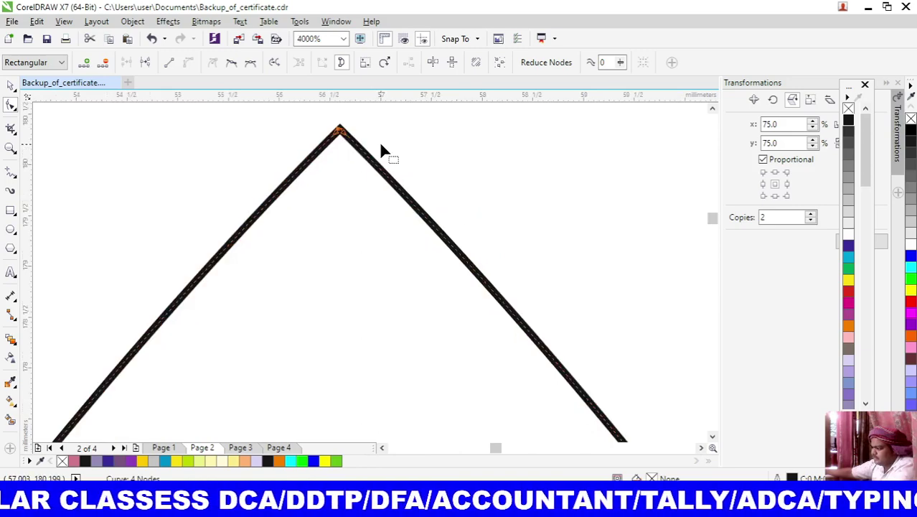
{"action": "scroll", "coordinate": [373, 142], "scroll_direction": "up", "scroll_amount": 1}
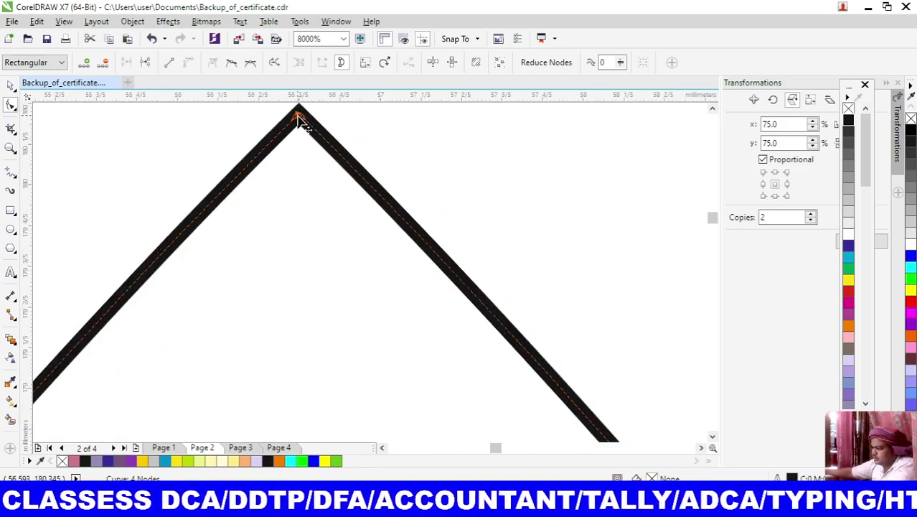
{"action": "left_click_drag", "start_coordinate": [300, 117], "coordinate": [342, 132]}
{"action": "scroll", "coordinate": [302, 112], "scroll_direction": "down", "scroll_amount": 1}
{"action": "scroll", "coordinate": [366, 154], "scroll_direction": "down", "scroll_amount": 2}
{"action": "scroll", "coordinate": [399, 184], "scroll_direction": "down", "scroll_amount": 2}
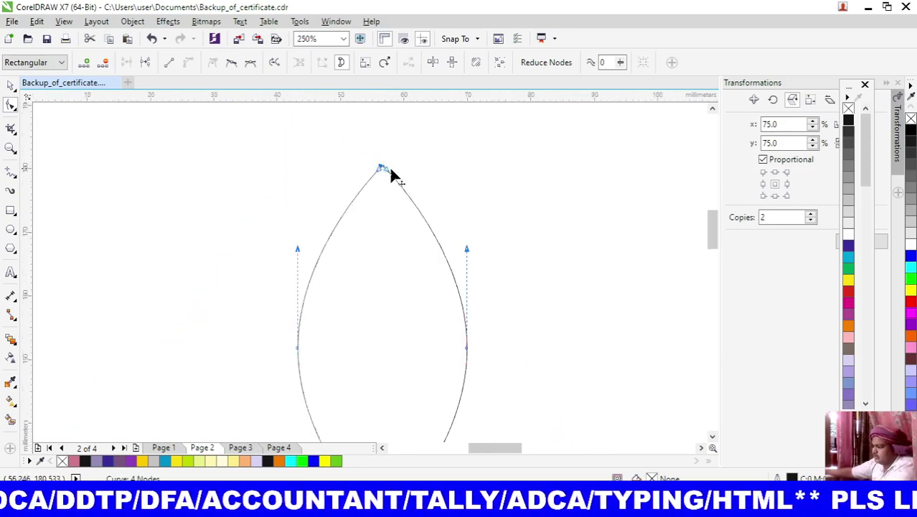
{"action": "scroll", "coordinate": [394, 180], "scroll_direction": "down", "scroll_amount": 2}
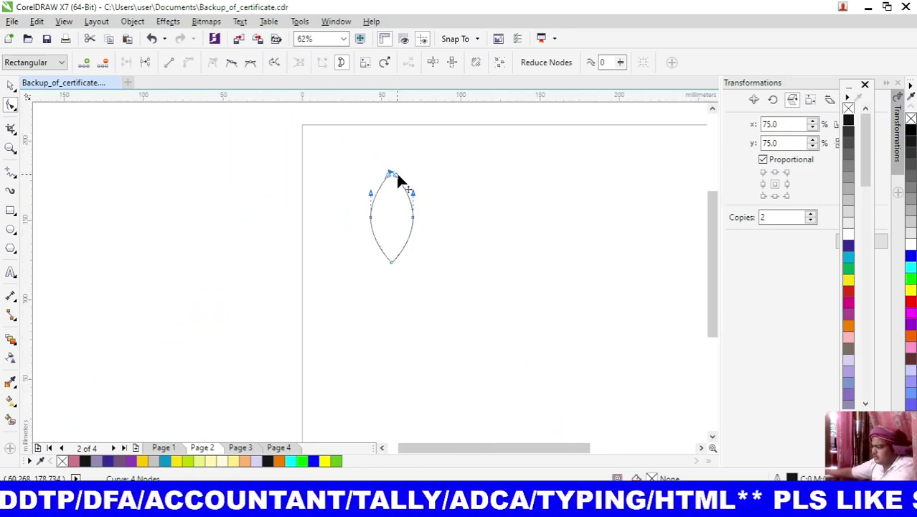
Recheck the top tip node, clear the selection and zoom out to view the page at 62%.
{"action": "left_click", "coordinate": [395, 177]}
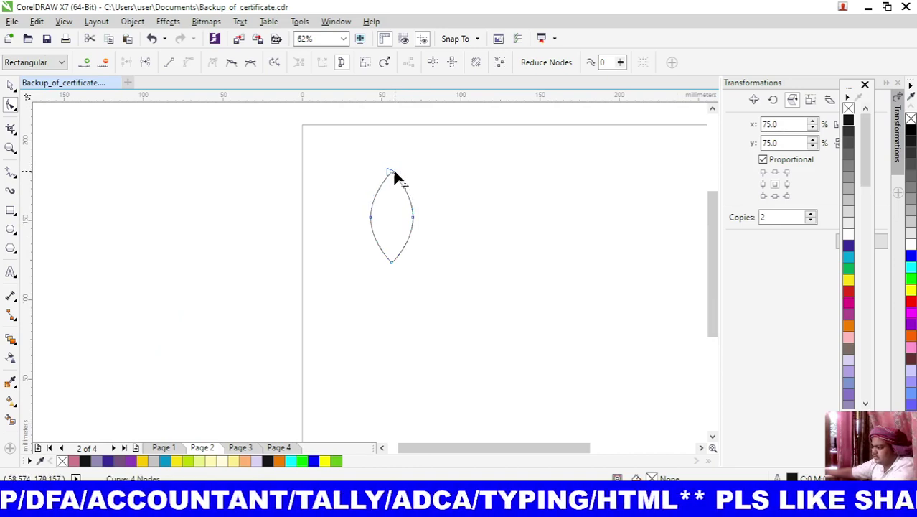
{"action": "left_click", "coordinate": [371, 172]}
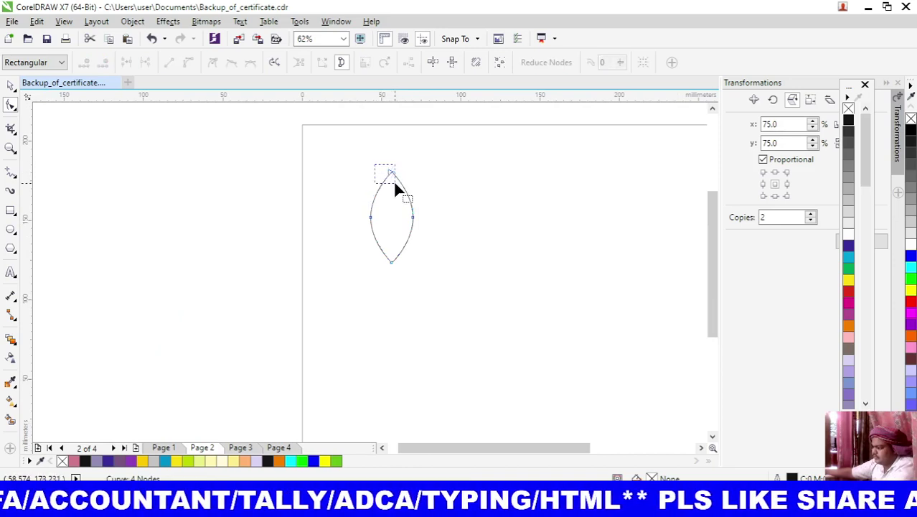
{"action": "left_click_drag", "start_coordinate": [394, 185], "coordinate": [412, 181]}
{"action": "scroll", "coordinate": [411, 181], "scroll_direction": "up", "scroll_amount": 3}
{"action": "scroll", "coordinate": [412, 181], "scroll_direction": "up", "scroll_amount": 2}
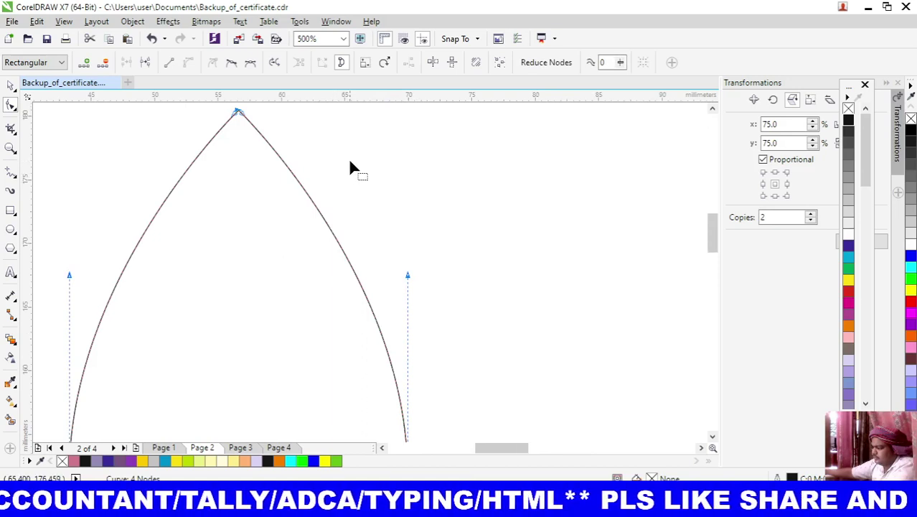
{"action": "scroll", "coordinate": [350, 166], "scroll_direction": "down", "scroll_amount": 2}
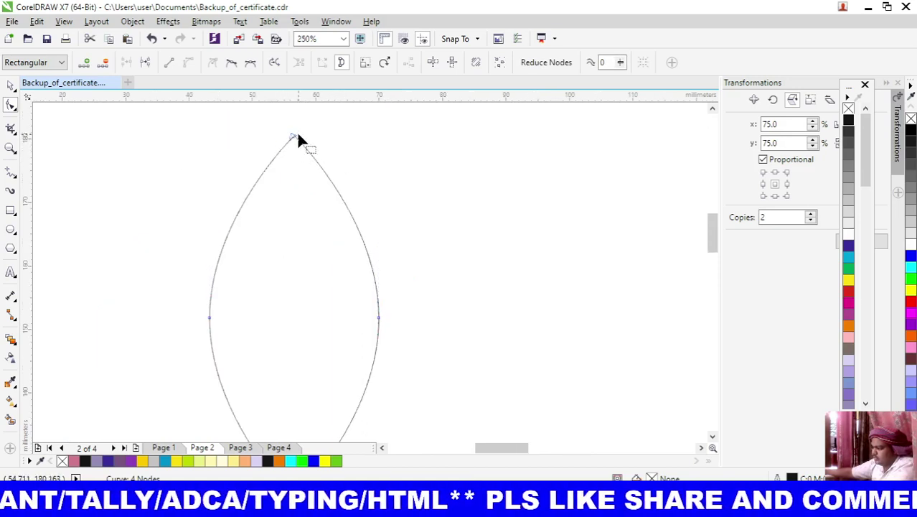
{"action": "left_click", "coordinate": [366, 165]}
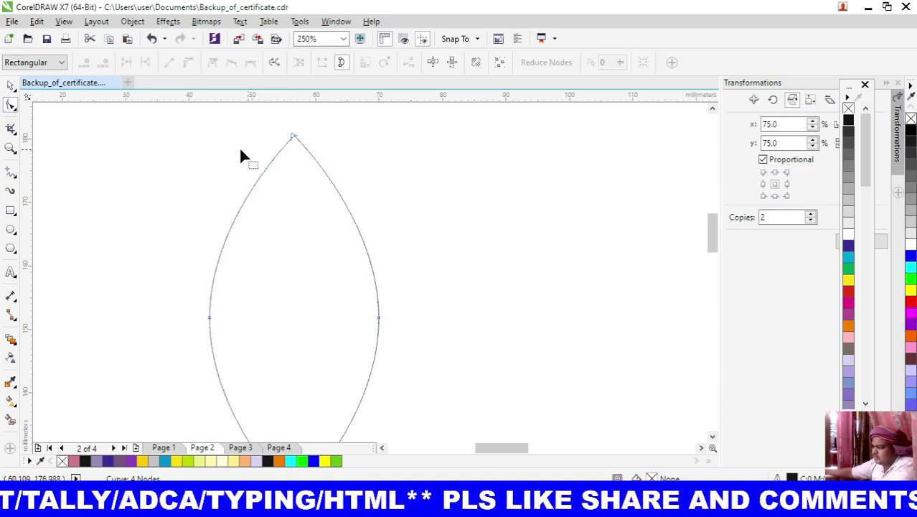
{"action": "left_click", "coordinate": [10, 86]}
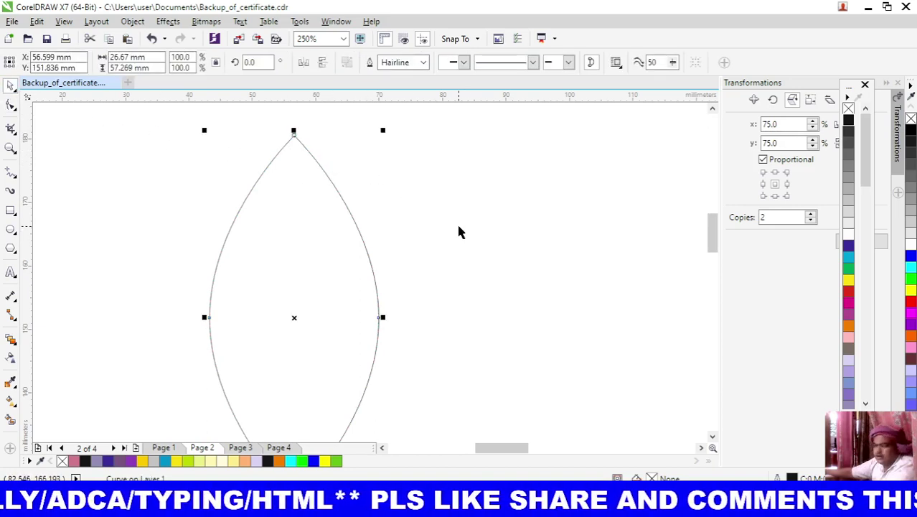
{"action": "left_click", "coordinate": [378, 264]}
{"action": "scroll", "coordinate": [379, 264], "scroll_direction": "down", "scroll_amount": 2}
Try narrowing the leaf, then undo to keep it 26.67 × 57.27 mm and ready the Interactive Fill tool.
{"action": "scroll", "coordinate": [363, 259], "scroll_direction": "down", "scroll_amount": 2}
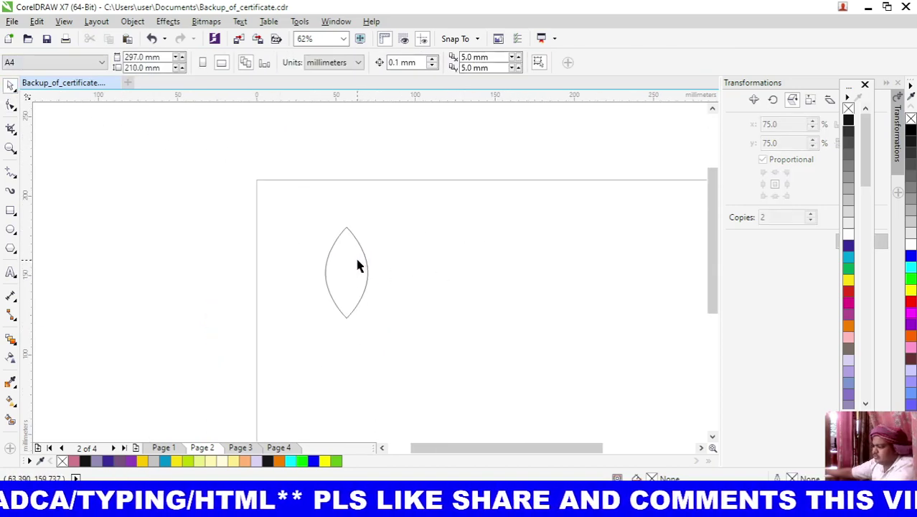
{"action": "left_click", "coordinate": [367, 267]}
{"action": "left_click_drag", "start_coordinate": [372, 272], "coordinate": [364, 272]}
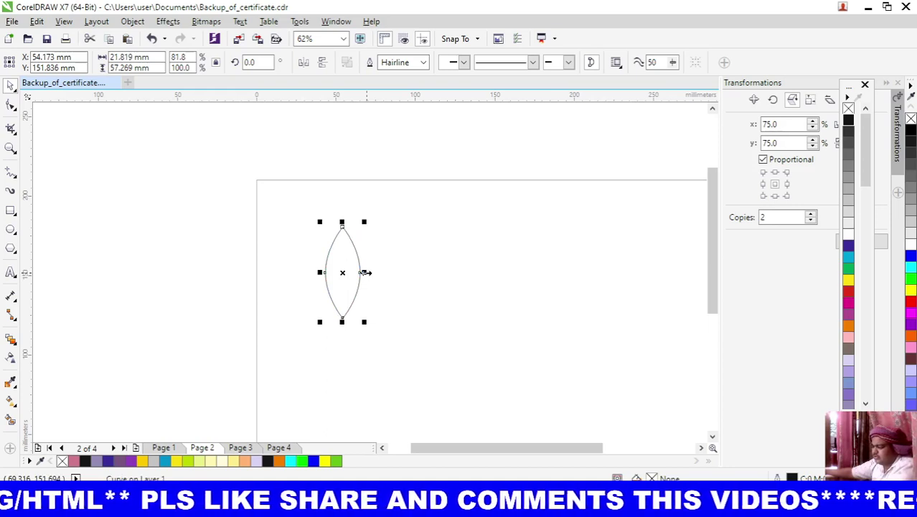
{"action": "key", "text": "ctrl+z"}
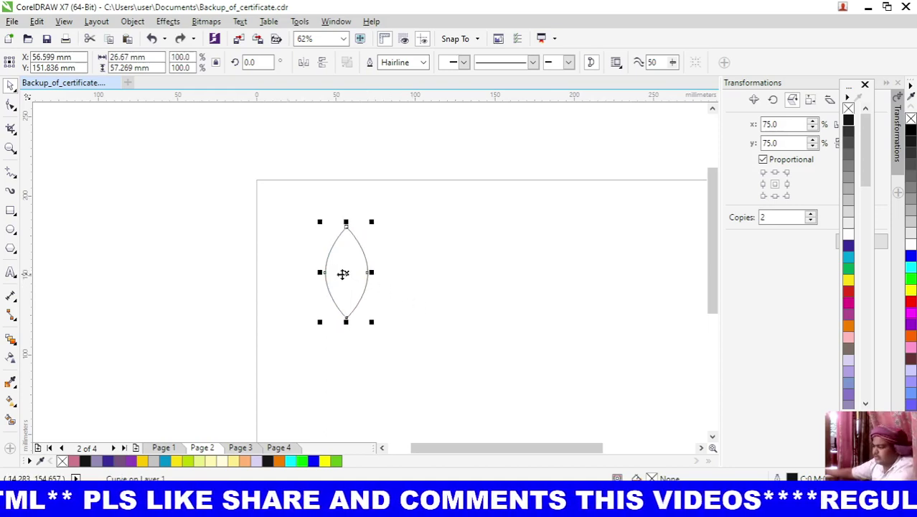
{"action": "left_click", "coordinate": [425, 263]}
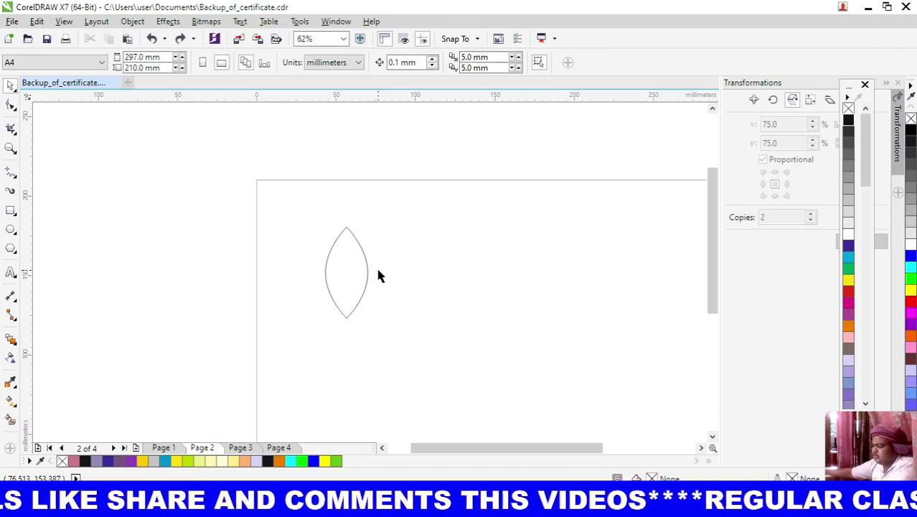
{"action": "key", "text": "g"}
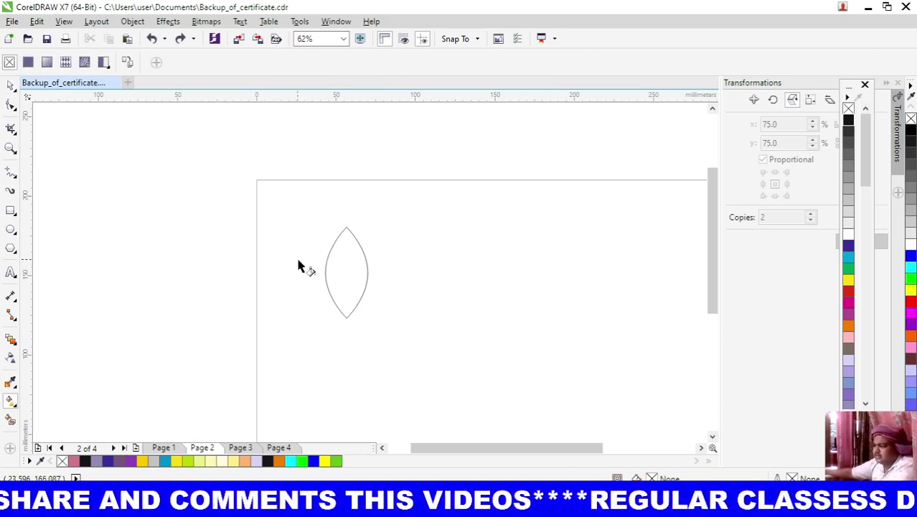
Give the leaf a top-to-bottom fountain fill from green to yellow, midpoint raised.
{"action": "left_click", "coordinate": [346, 271]}
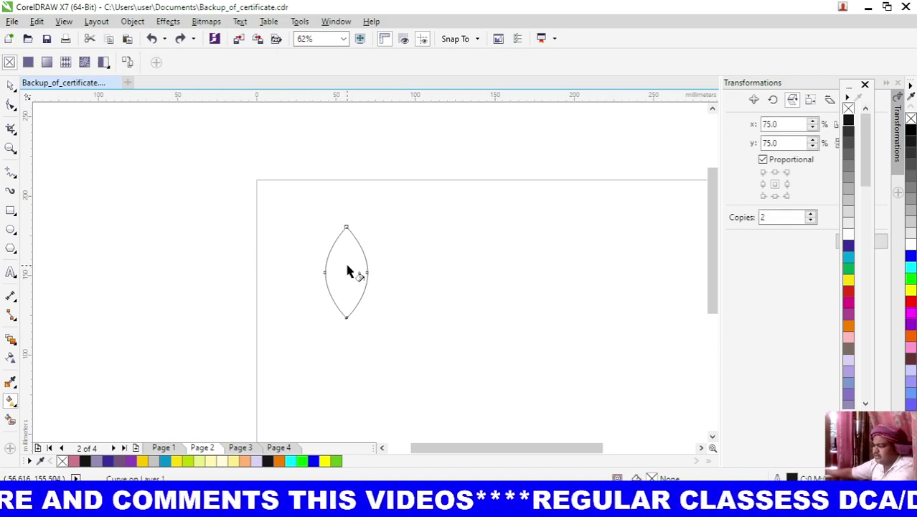
{"action": "left_click_drag", "start_coordinate": [346, 264], "coordinate": [349, 370]}
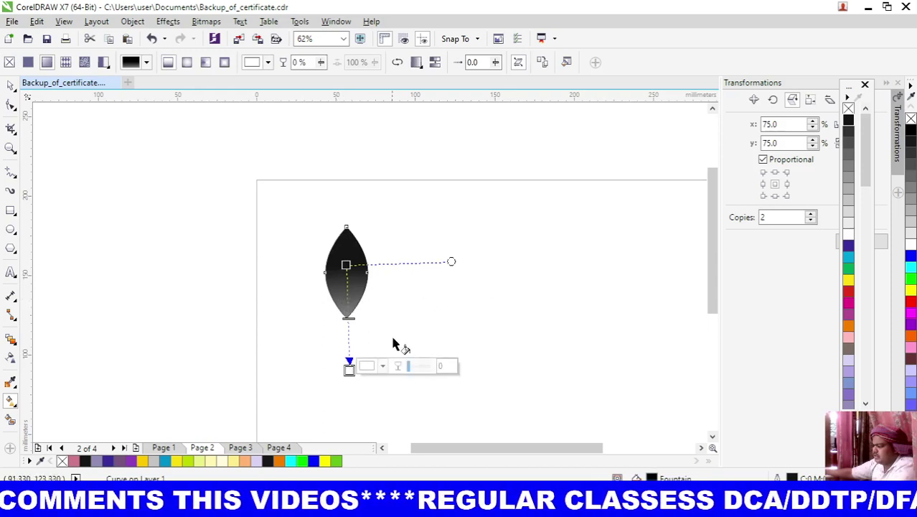
{"action": "left_click", "coordinate": [346, 264]}
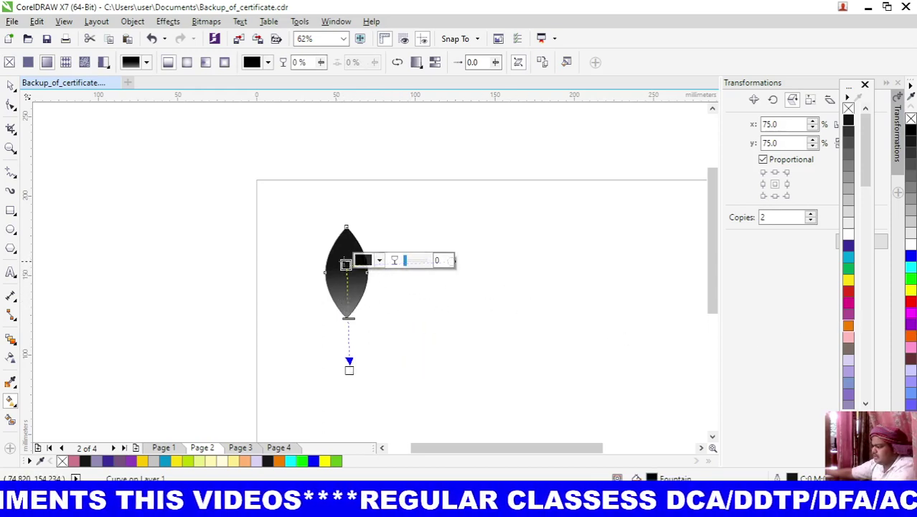
{"action": "left_click", "coordinate": [910, 279]}
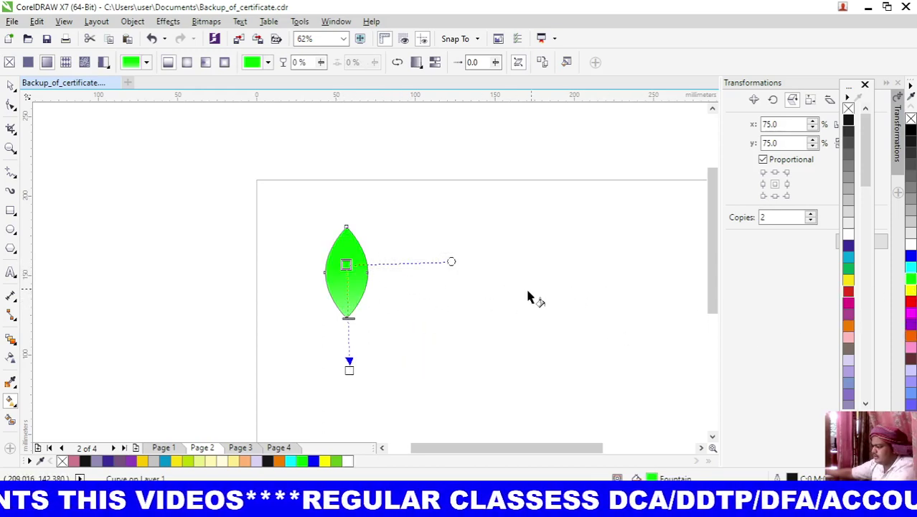
{"action": "left_click", "coordinate": [348, 369]}
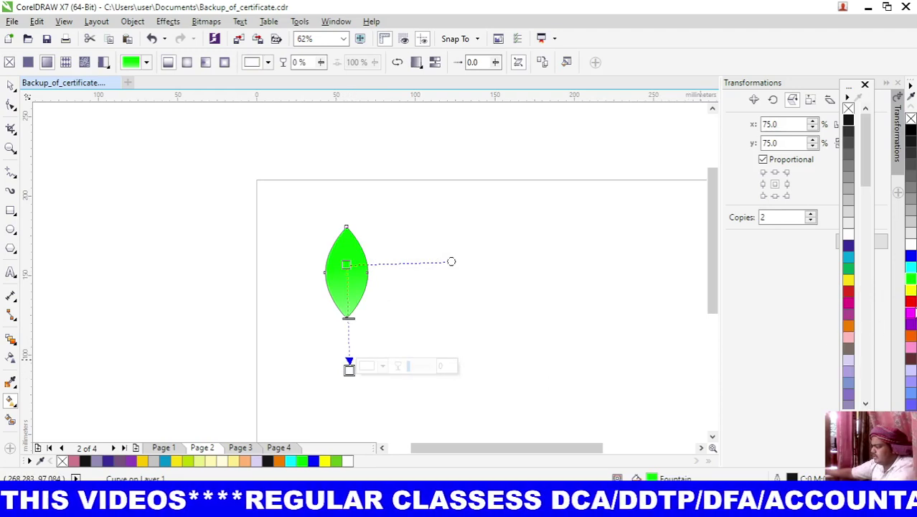
{"action": "left_click", "coordinate": [911, 290]}
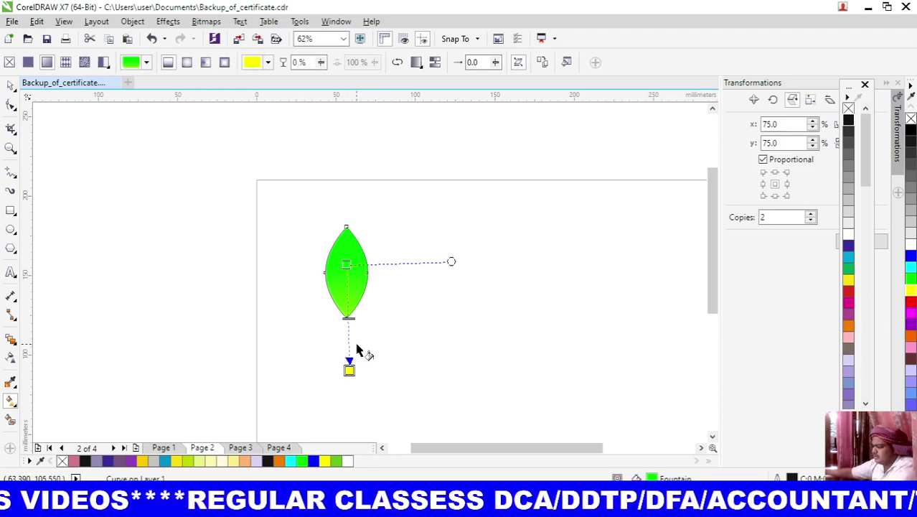
{"action": "left_click_drag", "start_coordinate": [347, 305], "coordinate": [348, 280]}
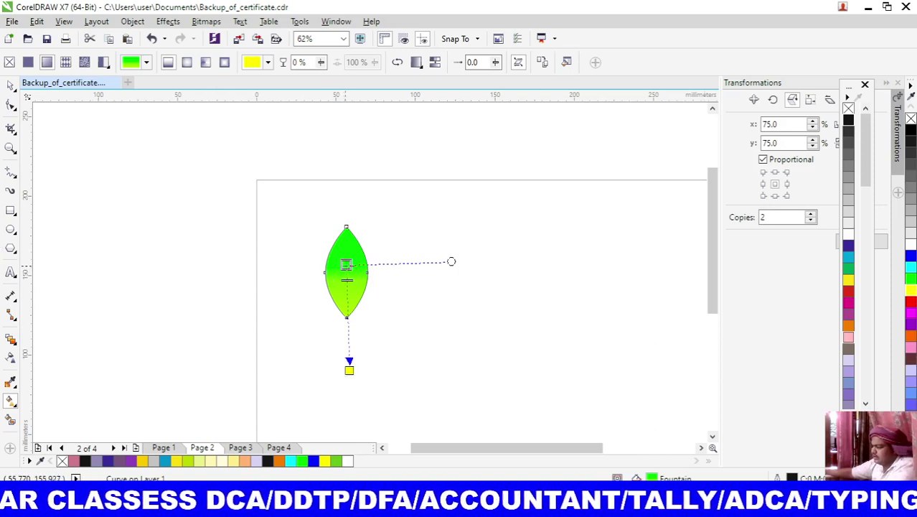
Shift the gradient's start colour toward a bluish green and finish editing the fill.
{"action": "left_click", "coordinate": [346, 264]}
{"action": "left_click", "coordinate": [379, 260]}
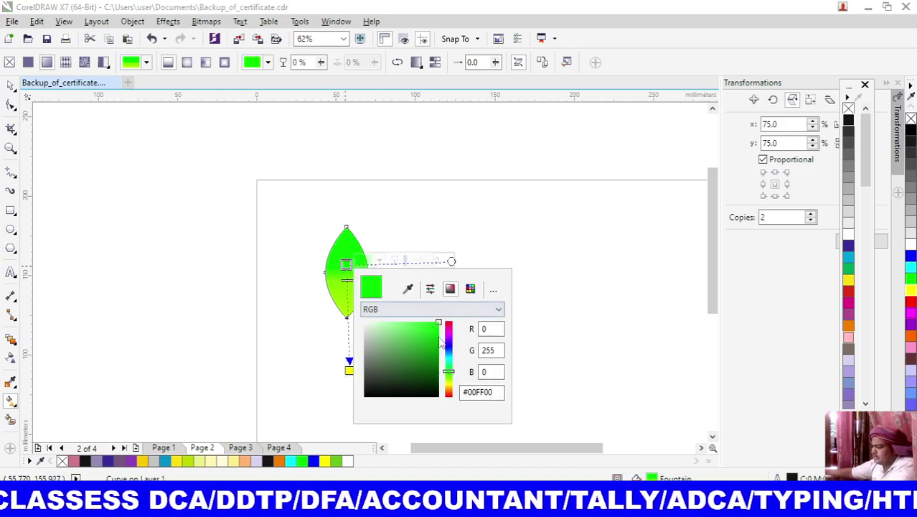
{"action": "mouse_move", "coordinate": [446, 340]}
{"action": "left_mouse_down"}
{"action": "mouse_move", "coordinate": [448, 324]}
{"action": "mouse_move", "coordinate": [448, 367]}
{"action": "left_mouse_up"}
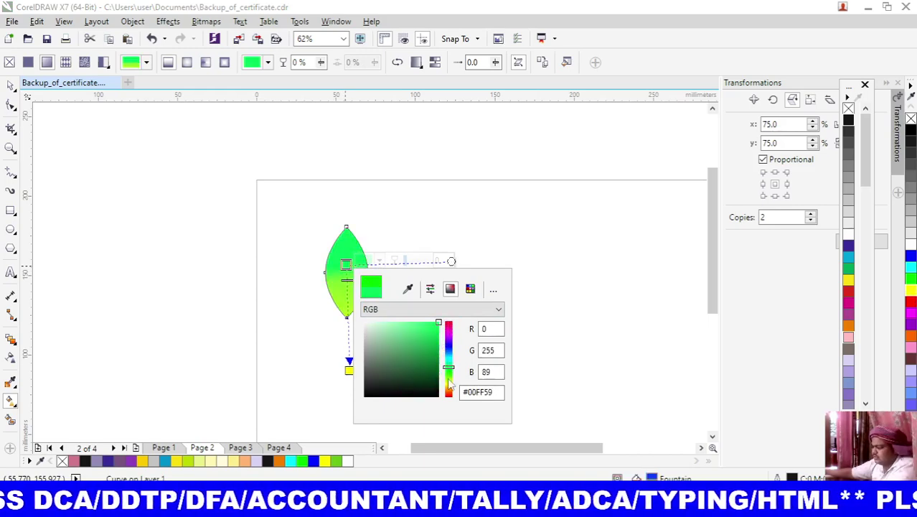
{"action": "left_click", "coordinate": [613, 291]}
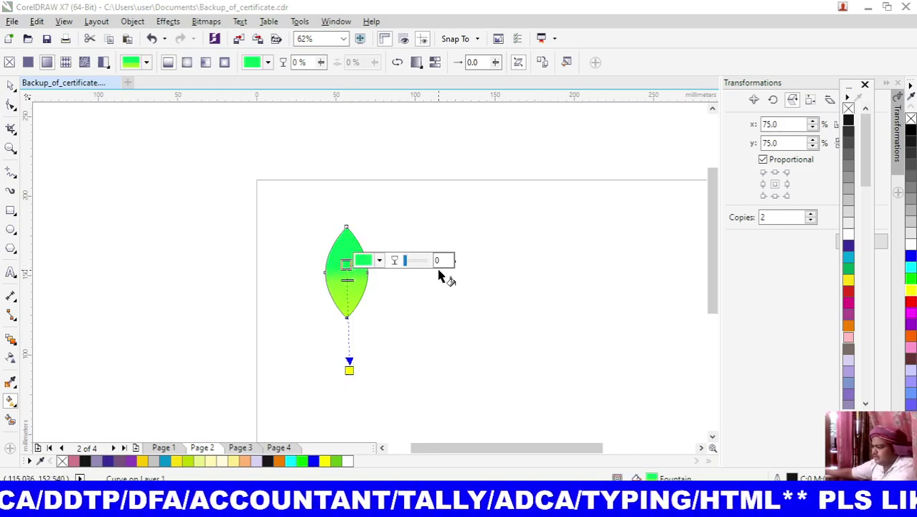
{"action": "left_click_drag", "start_coordinate": [348, 370], "coordinate": [509, 314]}
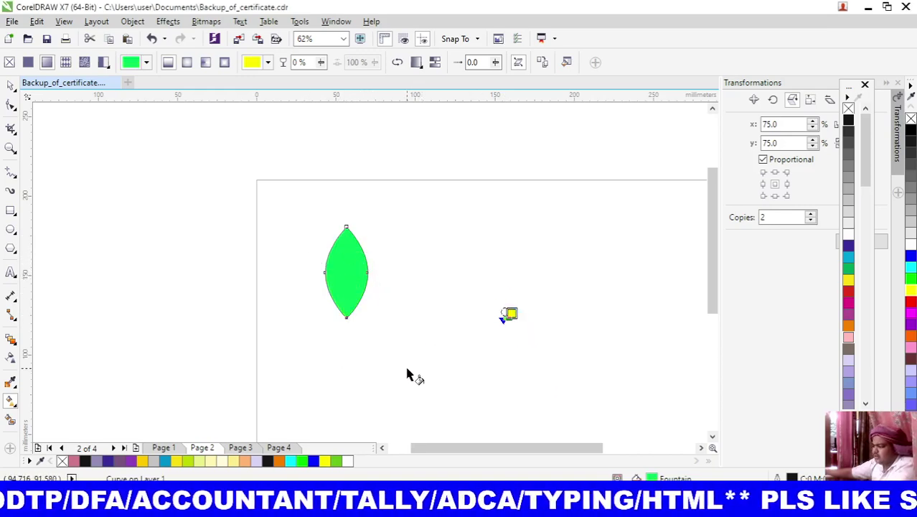
{"action": "key", "text": "ctrl+z"}
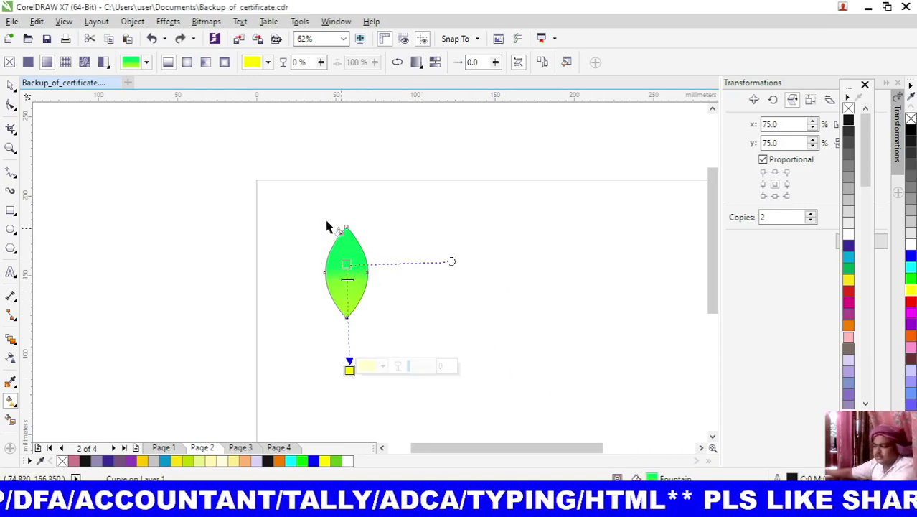
{"action": "left_click", "coordinate": [10, 85]}
{"action": "key", "text": "space"}
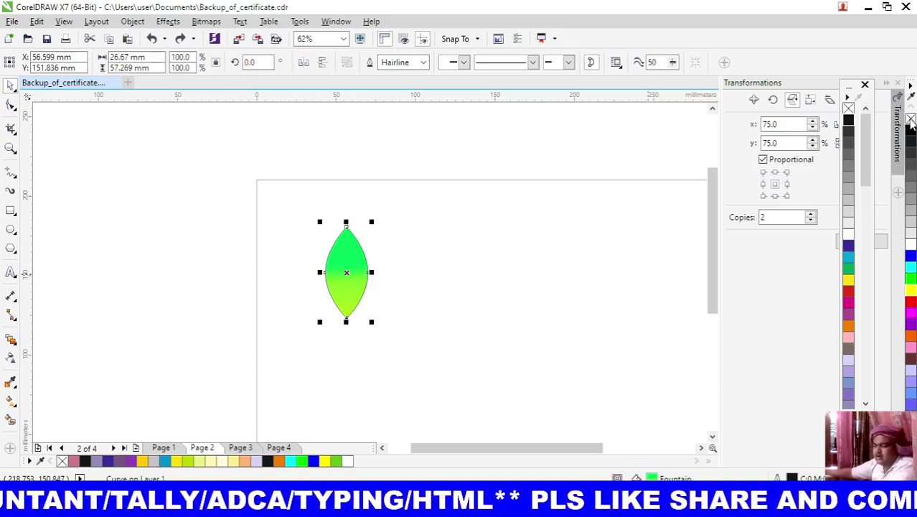
Remove the leaf's outline and reselect it to show rotation handles.
{"action": "right_click", "coordinate": [911, 119]}
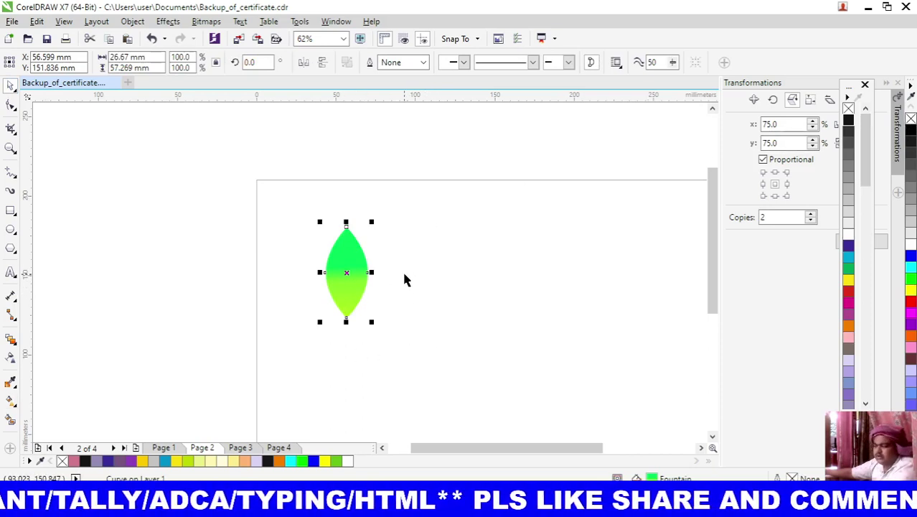
{"action": "left_click", "coordinate": [472, 278]}
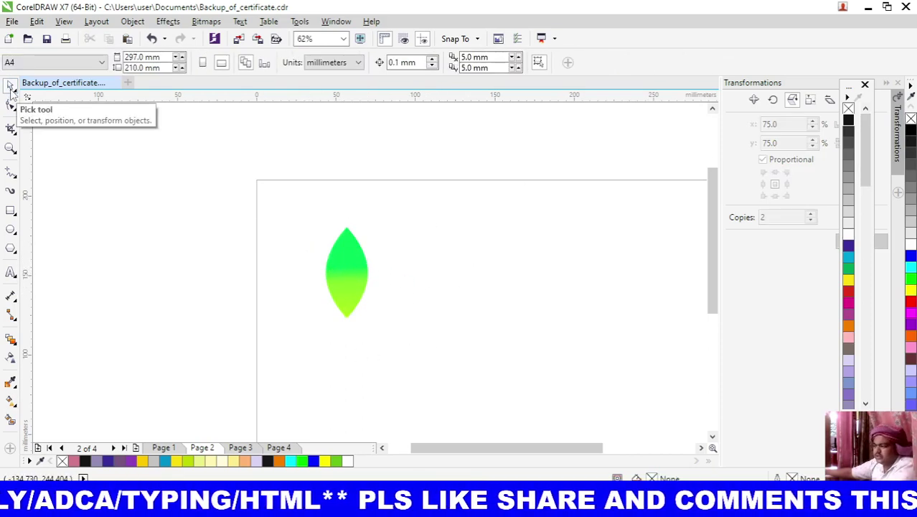
{"action": "left_click", "coordinate": [349, 272]}
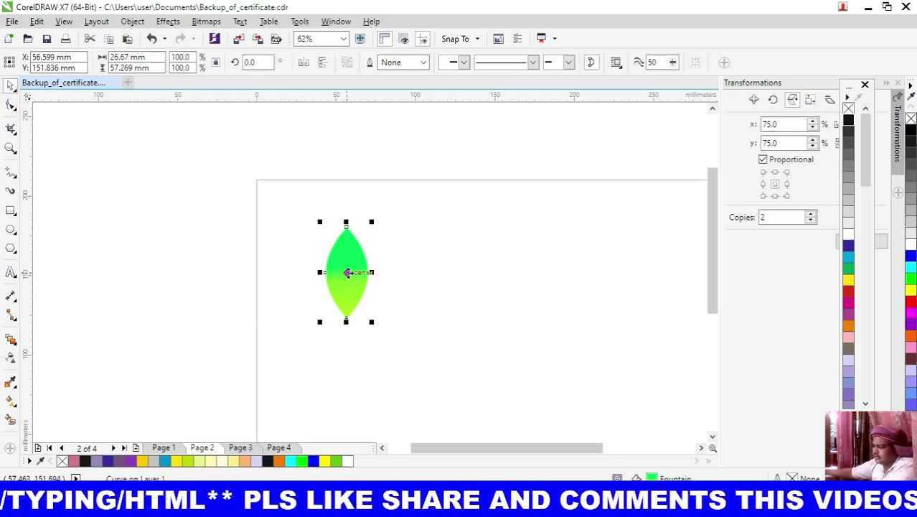
{"action": "left_click", "coordinate": [347, 273]}
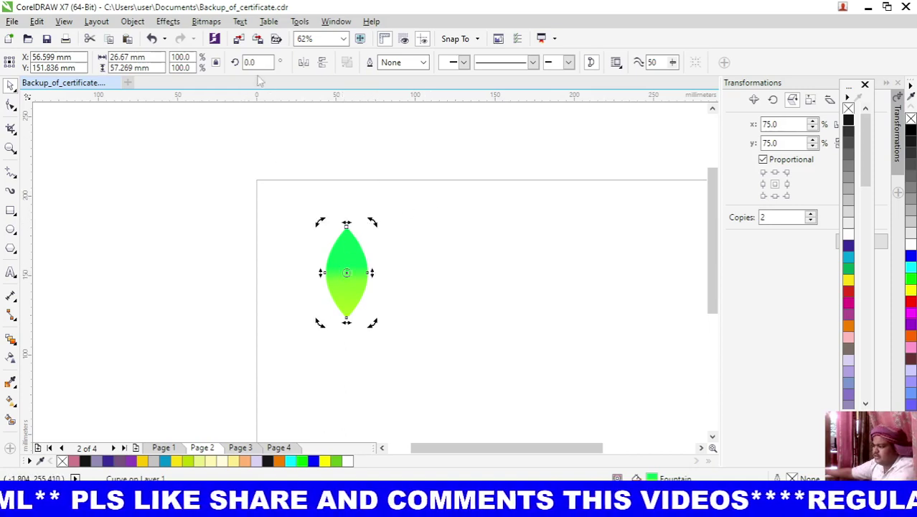
Rotate the leaf about 40.7°, after trying and undoing a 45° rotation.
{"action": "left_click_drag", "start_coordinate": [266, 62], "coordinate": [210, 66]}
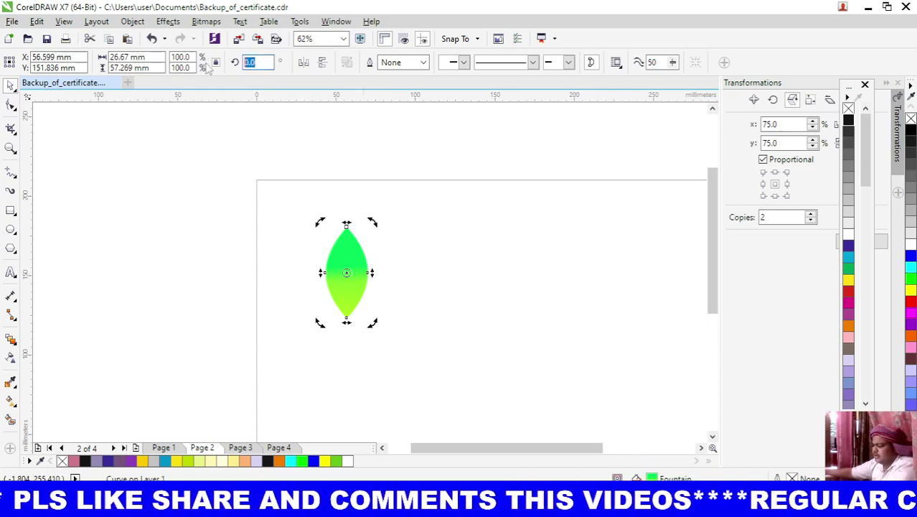
{"action": "type", "text": "45"}
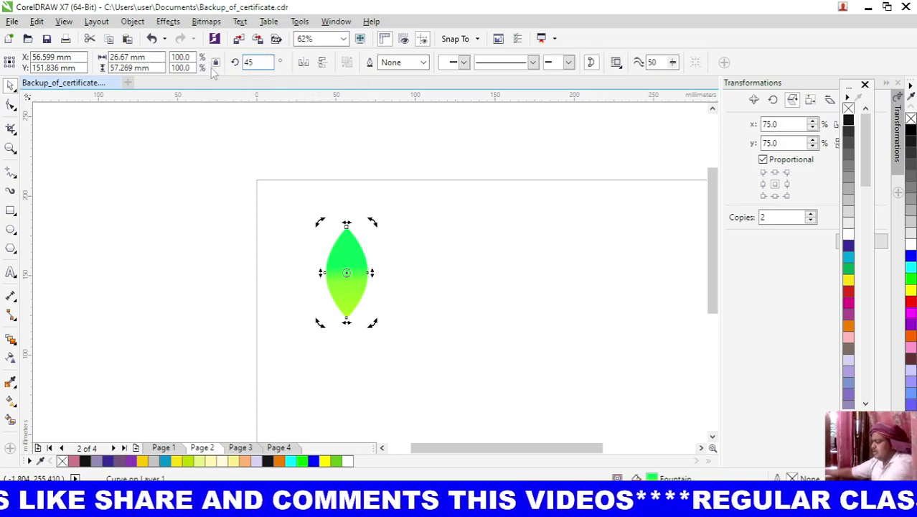
{"action": "key", "text": "Return"}
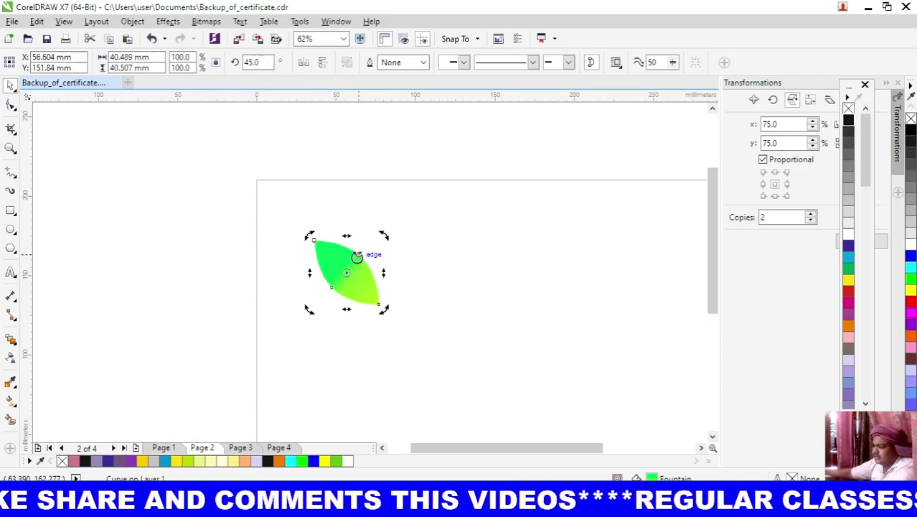
{"action": "key", "text": "ctrl+z"}
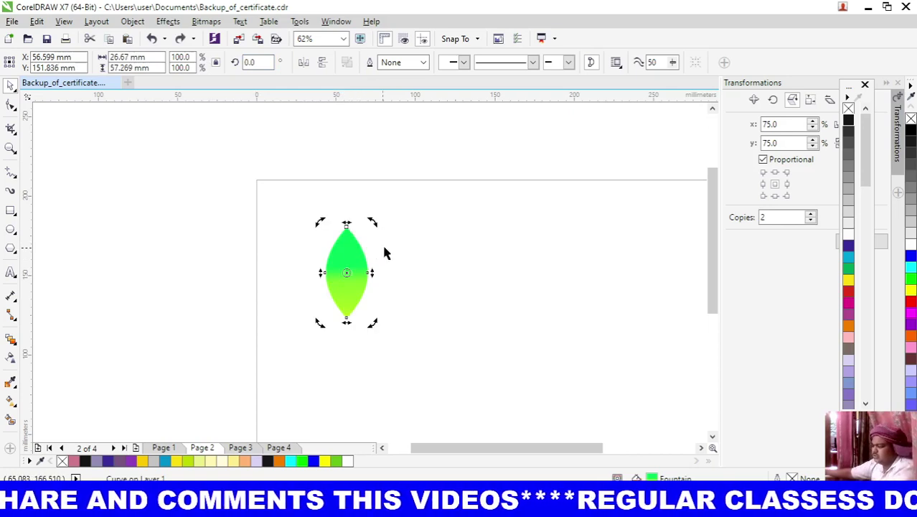
{"action": "left_click_drag", "start_coordinate": [374, 221], "coordinate": [330, 215]}
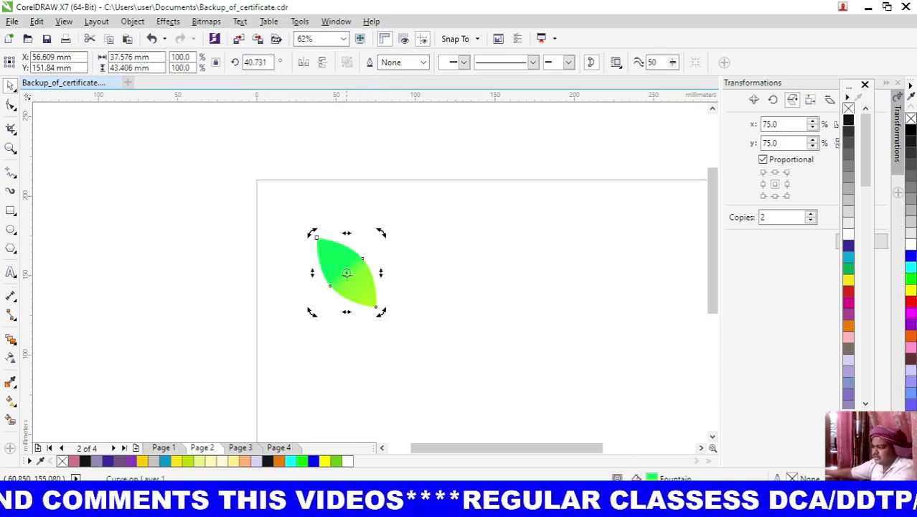
{"action": "left_click", "coordinate": [445, 327]}
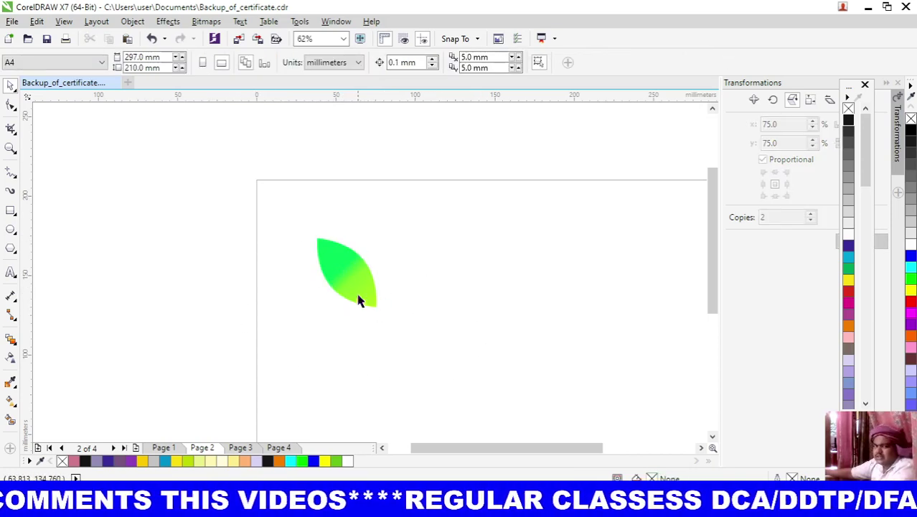
{"action": "left_click", "coordinate": [340, 266]}
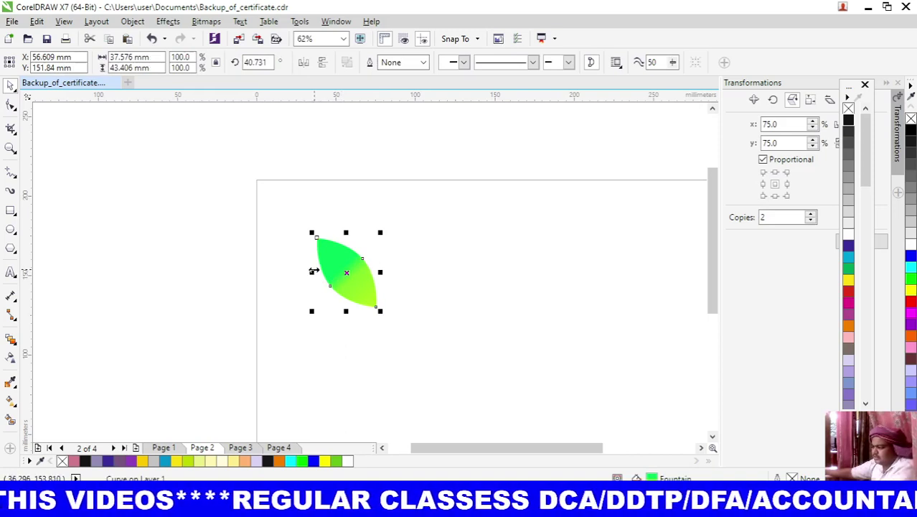
Mirror a copy of the leaf beside the original and group the V-shaped pair.
{"action": "left_click_drag", "start_coordinate": [312, 271], "coordinate": [392, 277]}
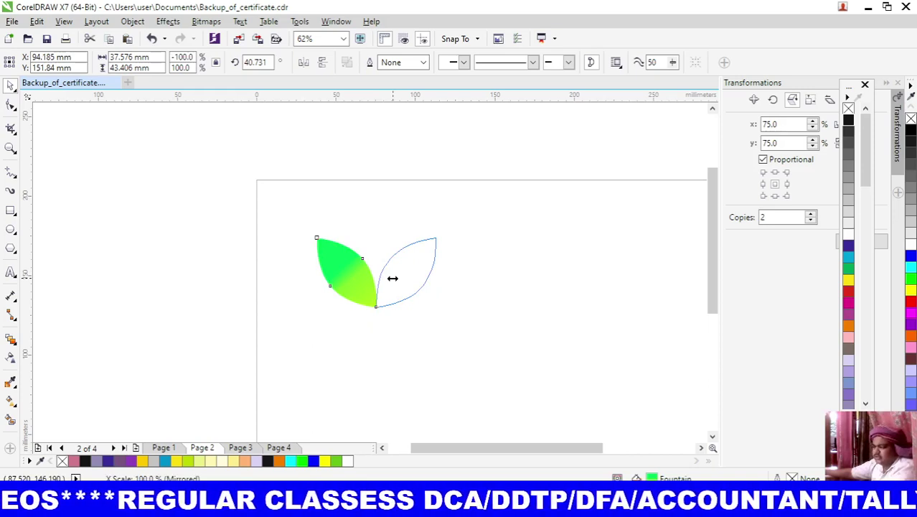
{"action": "left_click_drag", "start_coordinate": [392, 278], "coordinate": [393, 275]}
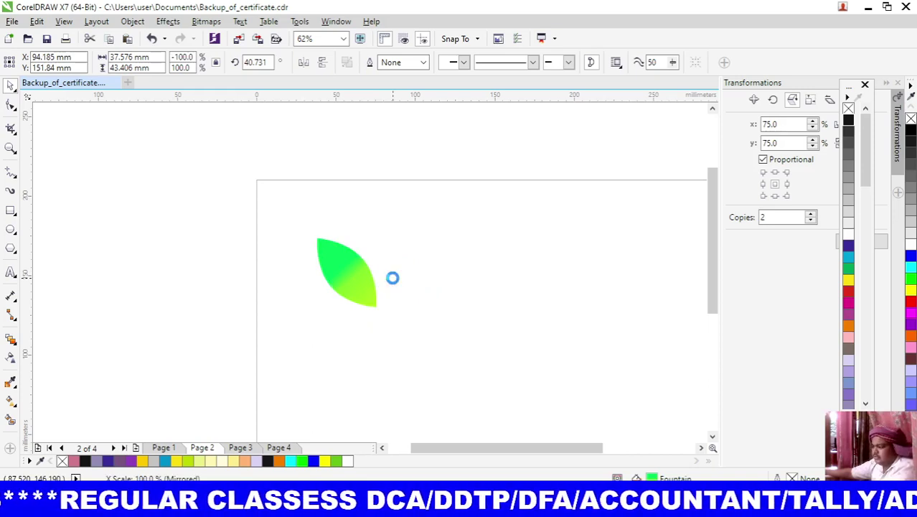
{"action": "left_click", "coordinate": [444, 306]}
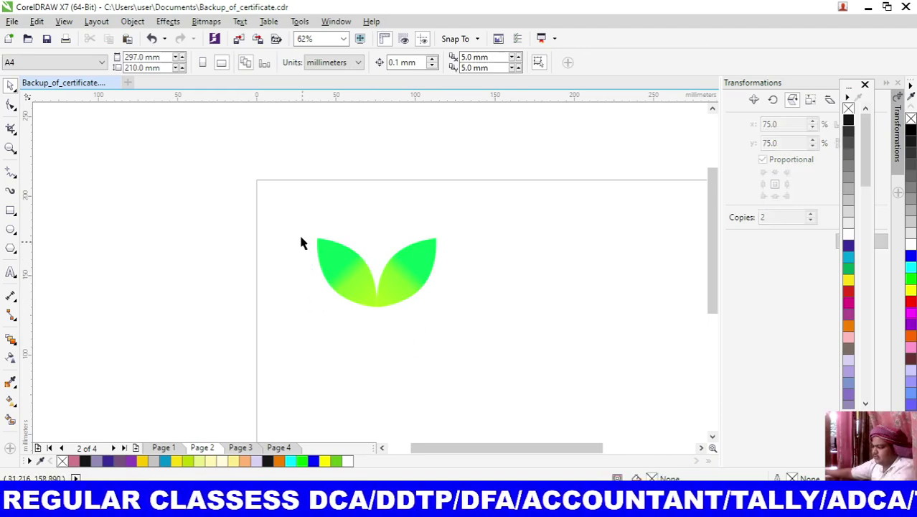
{"action": "left_click_drag", "start_coordinate": [354, 273], "coordinate": [466, 335]}
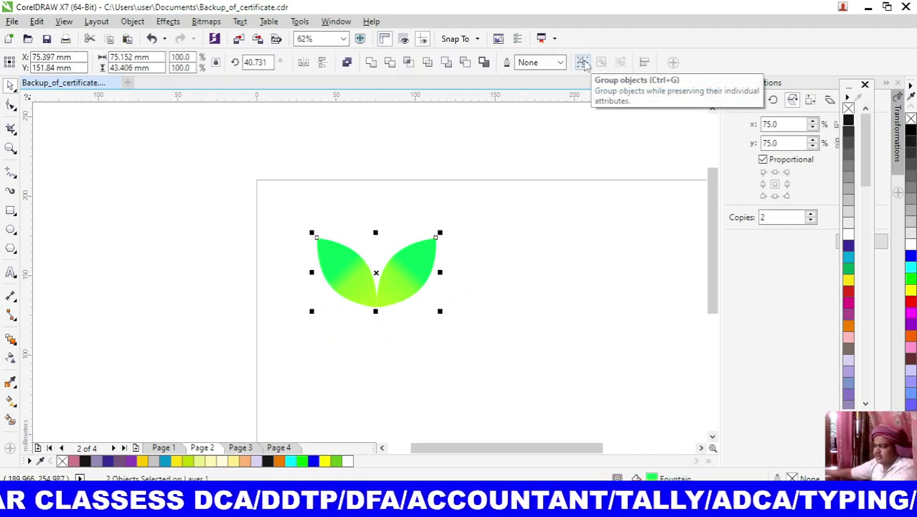
{"action": "left_click", "coordinate": [584, 64]}
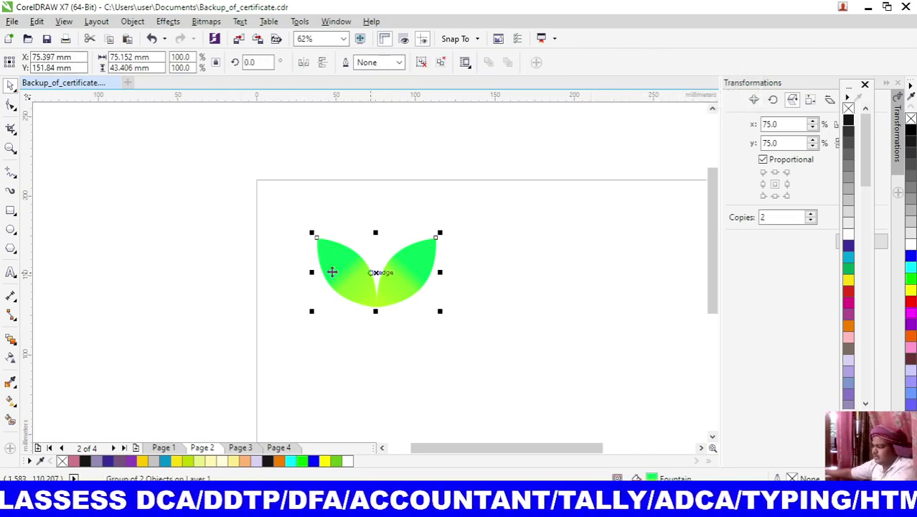
Shrink the leaf pair to about 51%, move it off-page left, and draw a 107.95 mm circle.
{"action": "left_click_drag", "start_coordinate": [368, 268], "coordinate": [243, 197]}
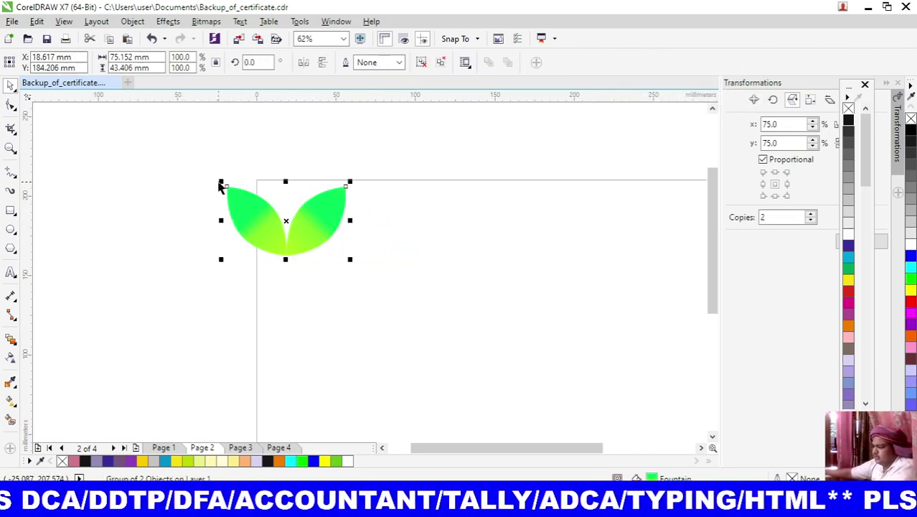
{"action": "left_click_drag", "start_coordinate": [220, 180], "coordinate": [229, 189]}
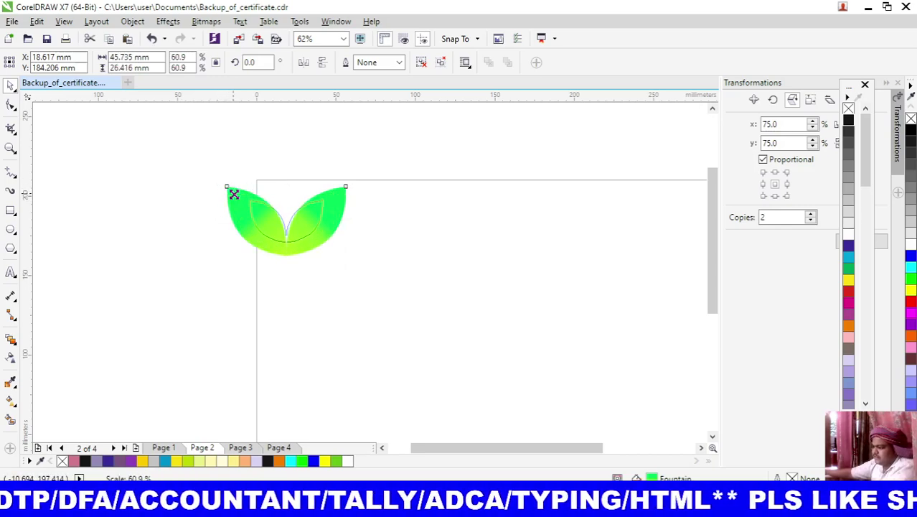
{"action": "left_click_drag", "start_coordinate": [229, 190], "coordinate": [250, 198]}
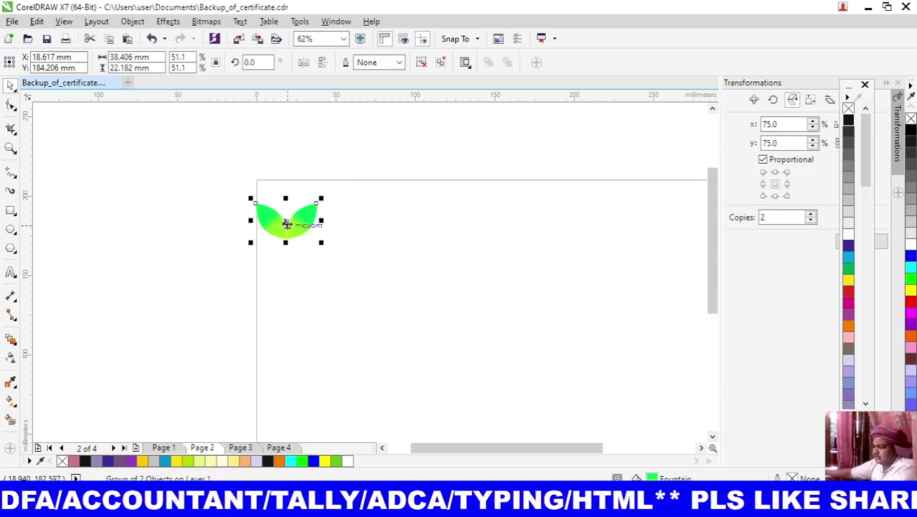
{"action": "left_click_drag", "start_coordinate": [286, 224], "coordinate": [156, 210]}
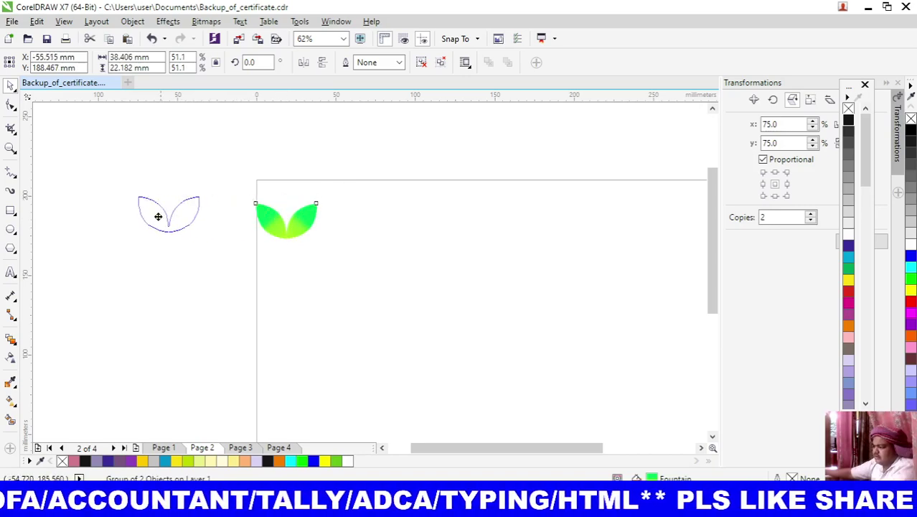
{"action": "left_click", "coordinate": [10, 229]}
{"action": "mouse_move", "coordinate": [297, 178]}
{"action": "left_mouse_down"}
{"action": "mouse_move", "coordinate": [399, 293]}
{"action": "mouse_move", "coordinate": [468, 333]}
{"action": "left_mouse_up"}
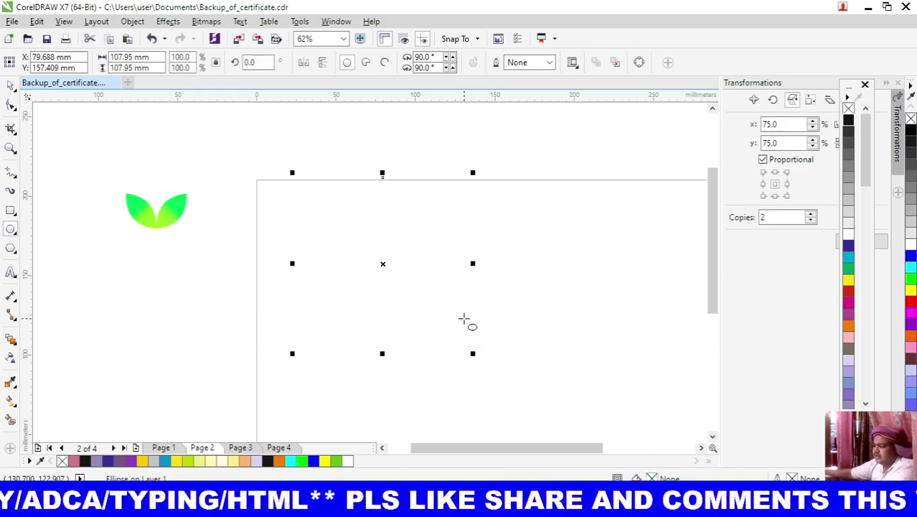
Give the circle a black outline, shift it down-right, and turn it into an arc.
{"action": "right_click", "coordinate": [849, 125]}
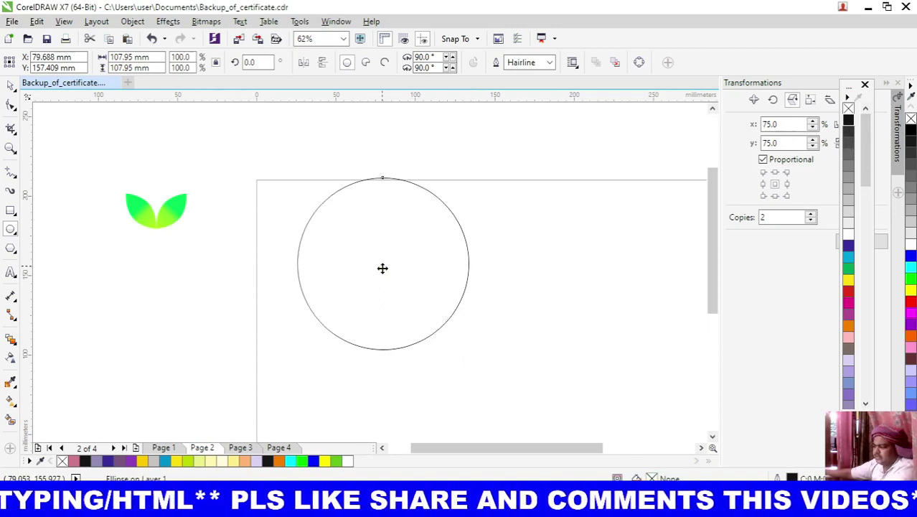
{"action": "left_click_drag", "start_coordinate": [382, 268], "coordinate": [417, 311]}
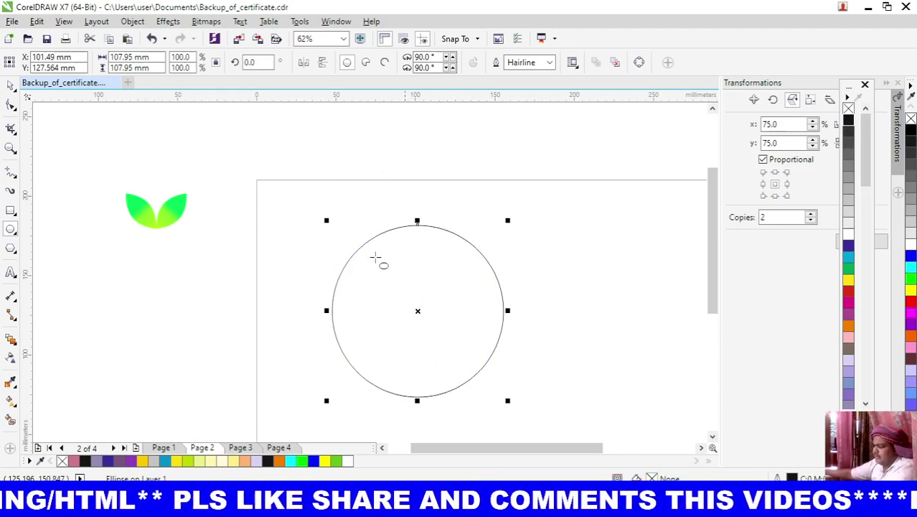
{"action": "left_click", "coordinate": [384, 62]}
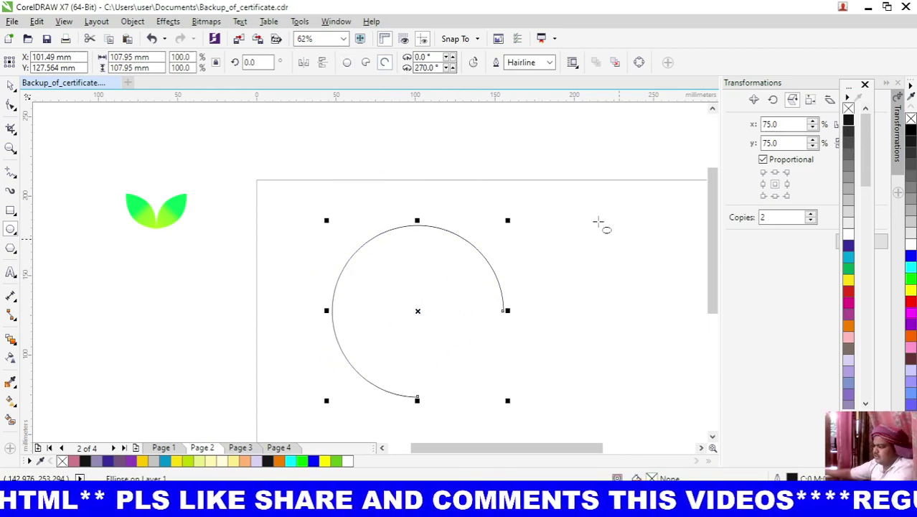
Shorten the arc to run 101° to 270° and add a vertical guide at 101.49 mm.
{"action": "left_click", "coordinate": [10, 105]}
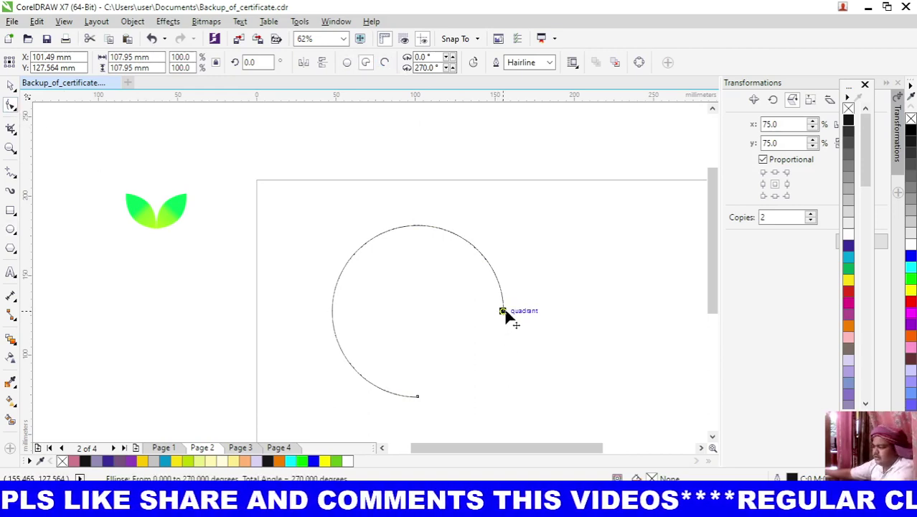
{"action": "left_click_drag", "start_coordinate": [502, 312], "coordinate": [530, 278]}
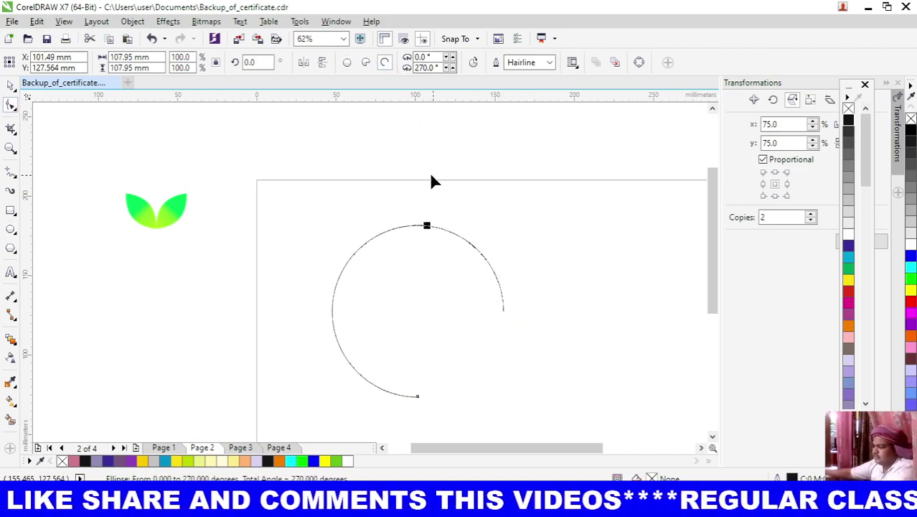
{"action": "left_click_drag", "start_coordinate": [430, 180], "coordinate": [391, 174]}
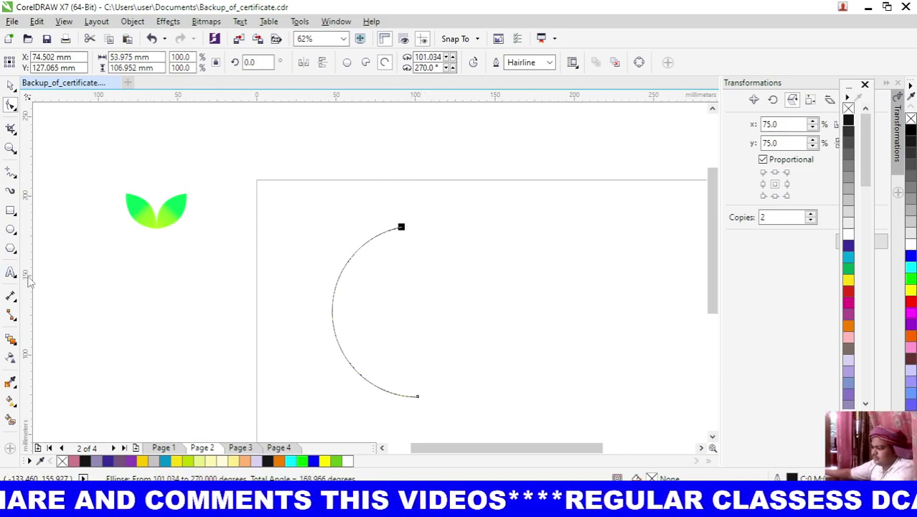
{"action": "left_click", "coordinate": [11, 84]}
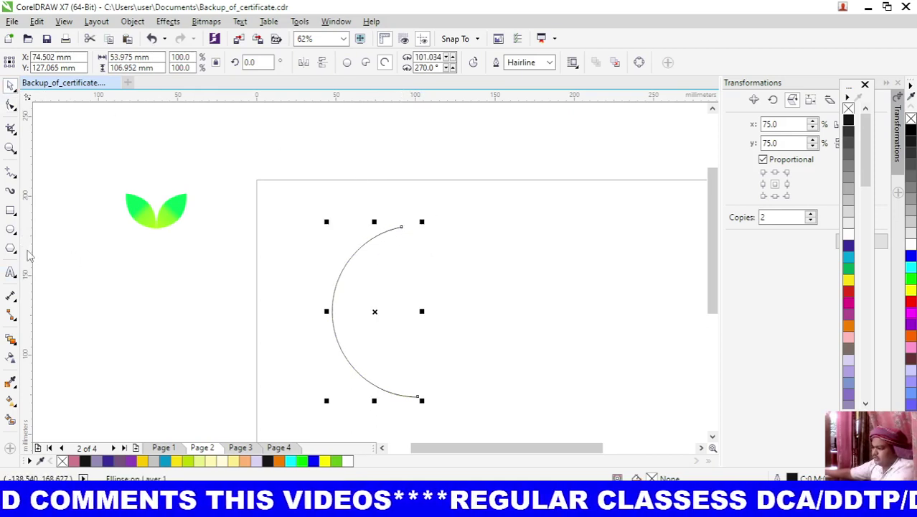
{"action": "left_click_drag", "start_coordinate": [27, 251], "coordinate": [420, 315]}
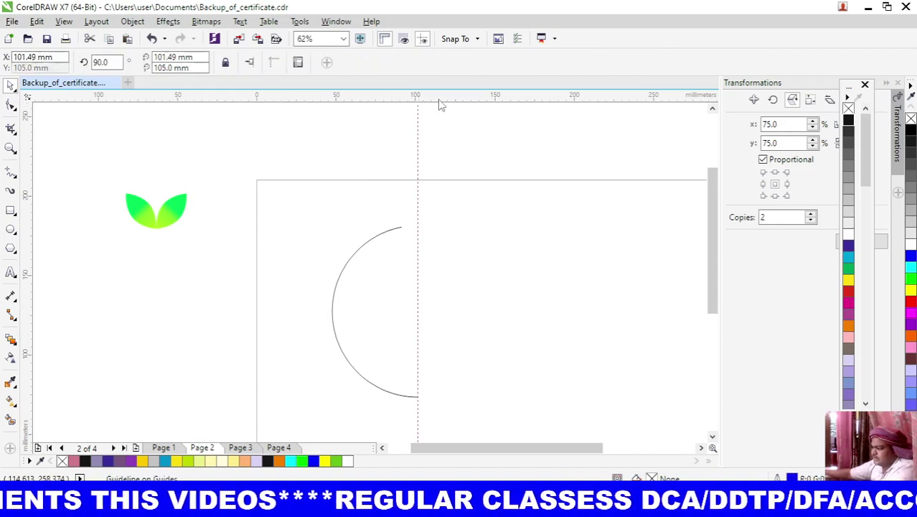
Add a horizontal guide through the arc's centre and extend the arc's top end to 91.21°, meeting the vertical guide.
{"action": "left_click_drag", "start_coordinate": [440, 104], "coordinate": [420, 320]}
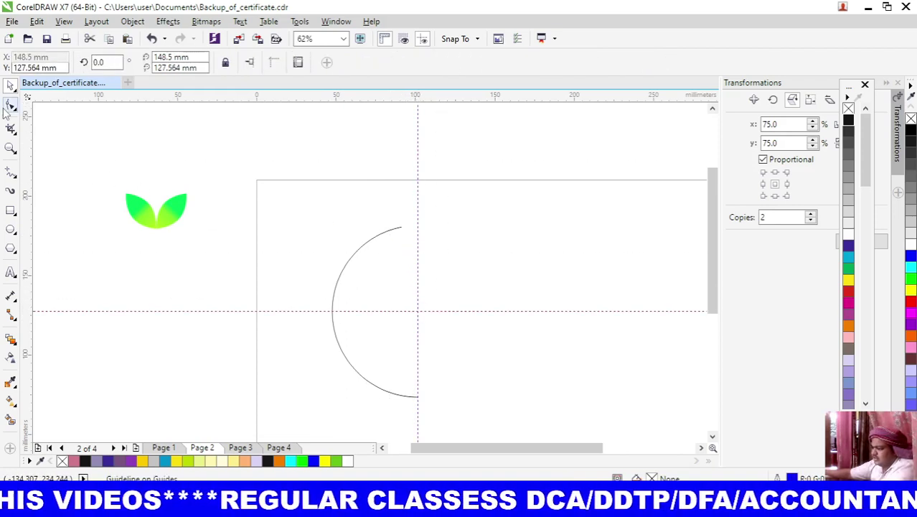
{"action": "key", "text": "F10"}
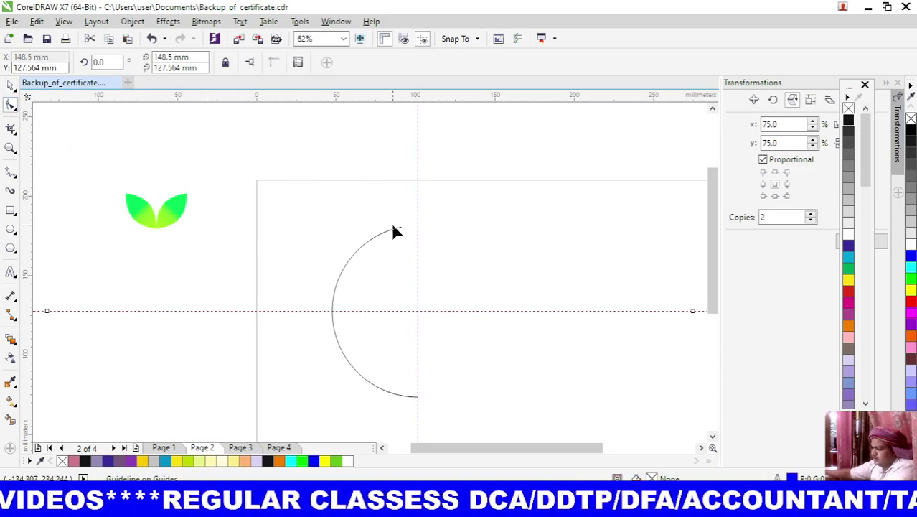
{"action": "left_click_drag", "start_coordinate": [399, 228], "coordinate": [416, 225]}
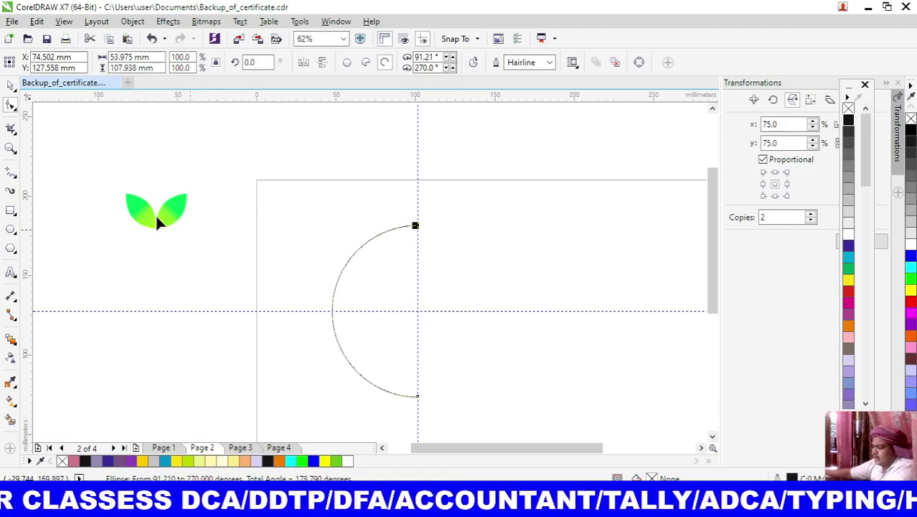
Move the grouped gradient leaf pair onto the arc's left side where it crosses the horizontal guide.
{"action": "scroll", "coordinate": [289, 276], "scroll_direction": "up", "scroll_amount": 2}
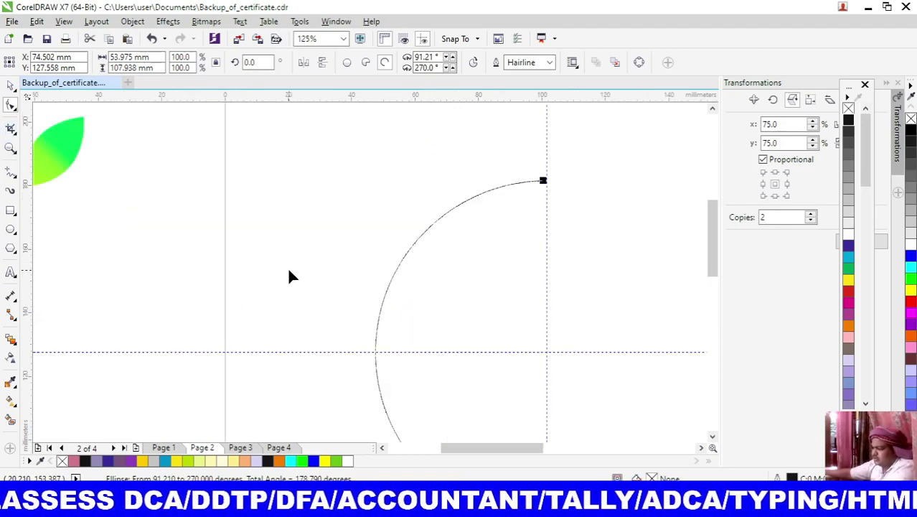
{"action": "left_click", "coordinate": [10, 85]}
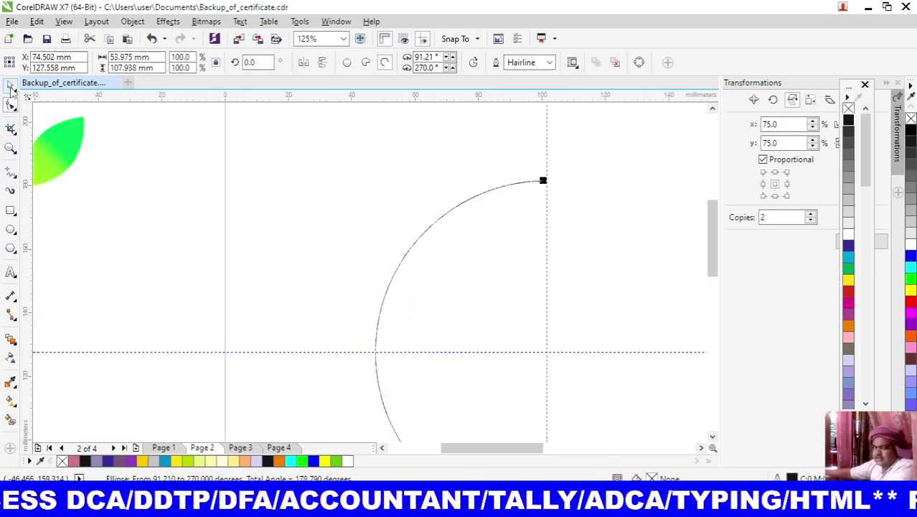
{"action": "left_click", "coordinate": [58, 152]}
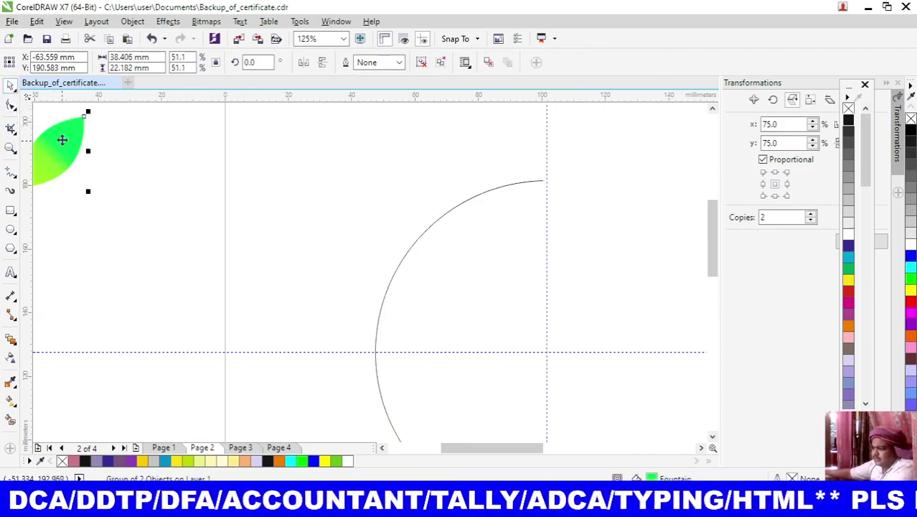
{"action": "mouse_move", "coordinate": [63, 140]}
{"action": "left_mouse_down"}
{"action": "mouse_move", "coordinate": [411, 271]}
{"action": "mouse_move", "coordinate": [419, 318]}
{"action": "left_mouse_up"}
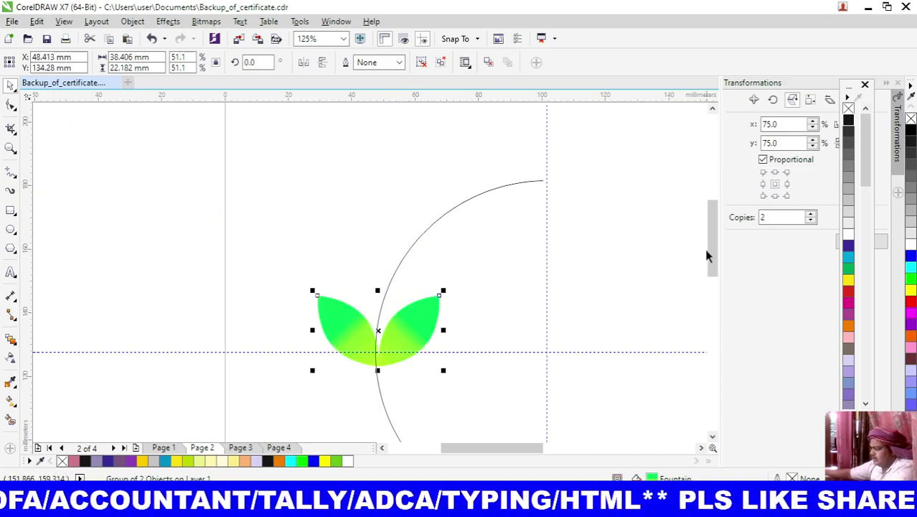
{"action": "left_click_drag", "start_coordinate": [707, 254], "coordinate": [708, 300]}
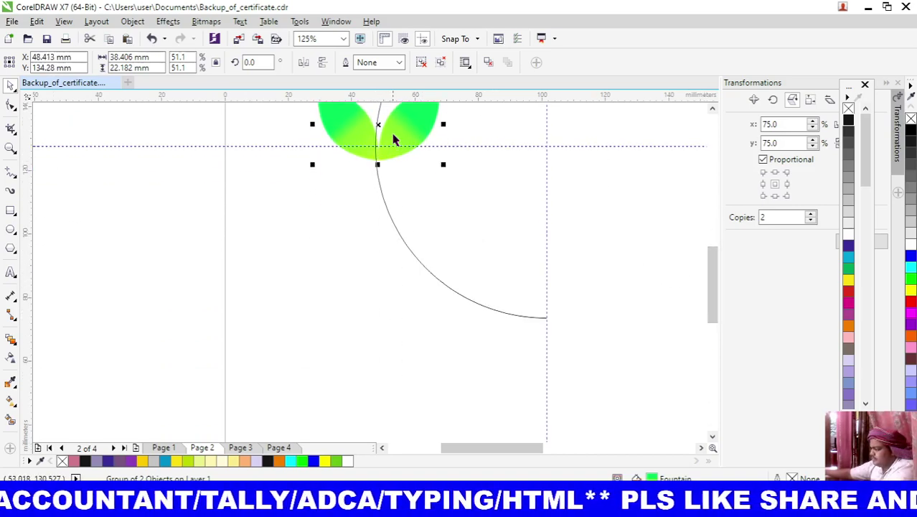
{"action": "left_click_drag", "start_coordinate": [393, 138], "coordinate": [439, 215]}
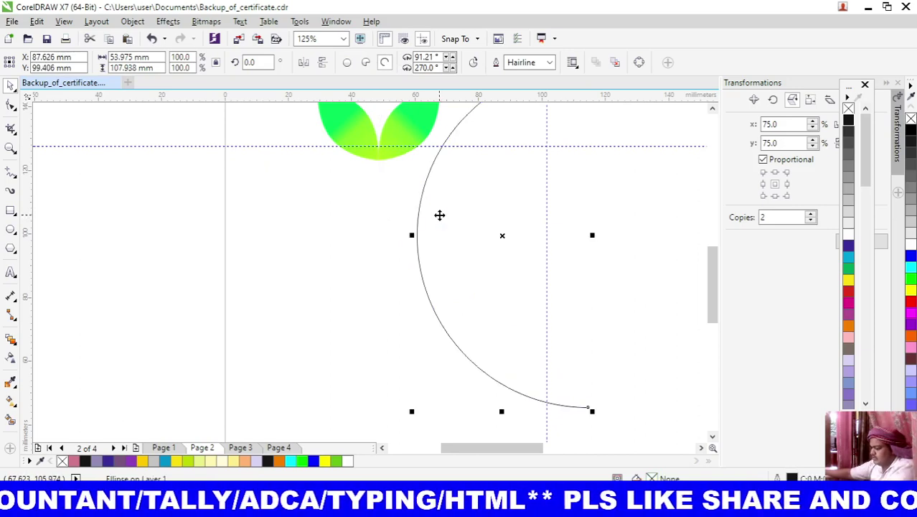
Undo the accidental arc move and place the leaf pair on the arc's lower end, rotated to follow the curve.
{"action": "key", "text": "ctrl+z"}
{"action": "left_click", "coordinate": [347, 124]}
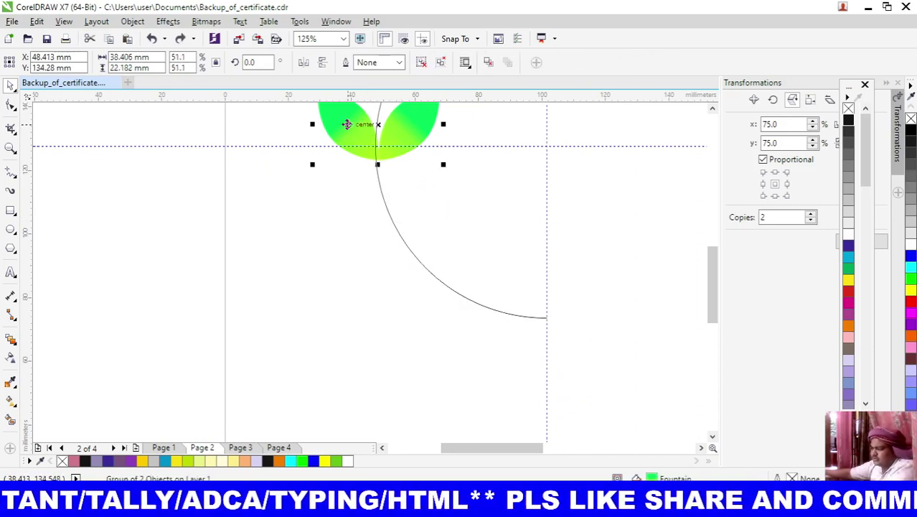
{"action": "mouse_move", "coordinate": [329, 117]}
{"action": "left_mouse_down"}
{"action": "mouse_move", "coordinate": [396, 278]}
{"action": "mouse_move", "coordinate": [475, 280]}
{"action": "mouse_move", "coordinate": [465, 275]}
{"action": "left_mouse_up"}
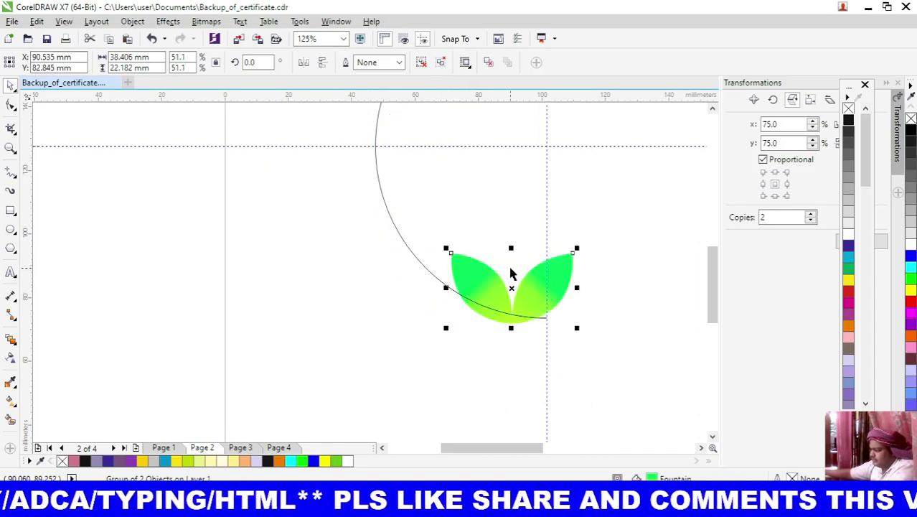
{"action": "left_click", "coordinate": [512, 287]}
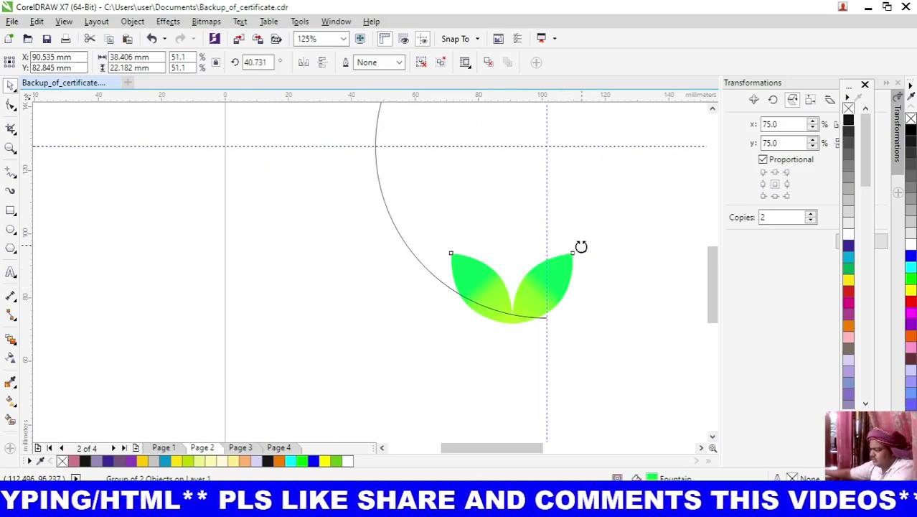
{"action": "left_click_drag", "start_coordinate": [579, 247], "coordinate": [510, 230]}
{"action": "left_click", "coordinate": [532, 271], "text": "alt"}
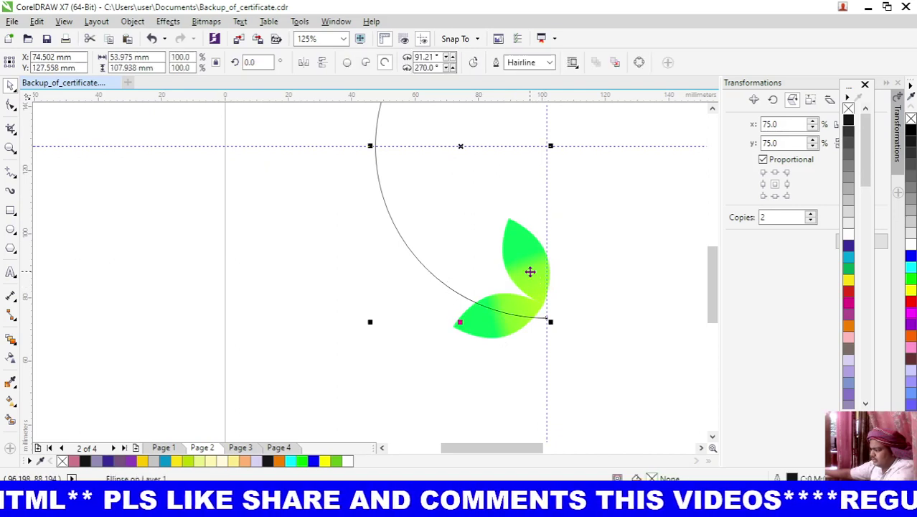
{"action": "left_click", "coordinate": [492, 330]}
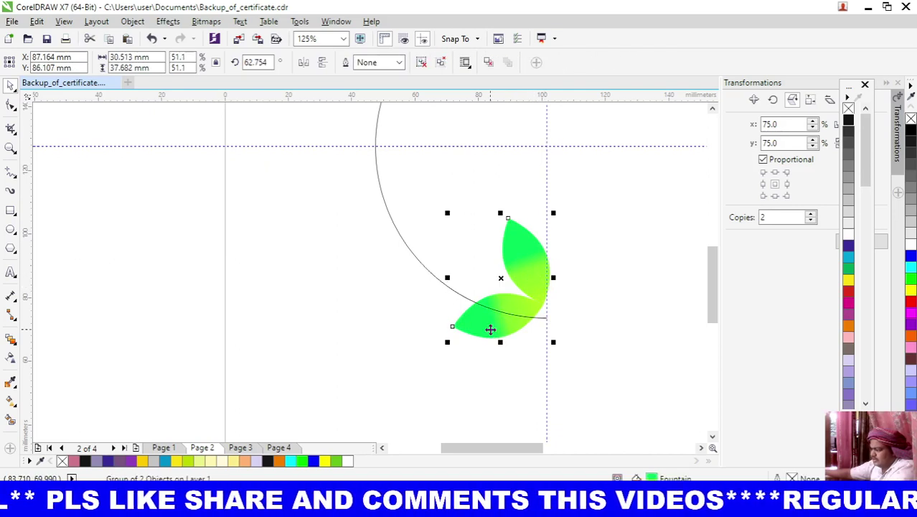
{"action": "left_click_drag", "start_coordinate": [490, 329], "coordinate": [461, 345]}
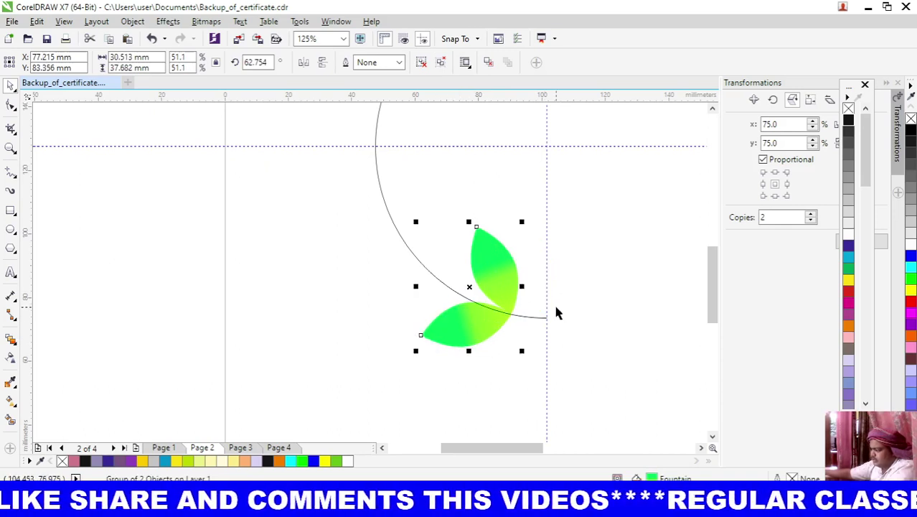
Scale the leaf pair down from a corner handle and nudge it back onto the arc.
{"action": "scroll", "coordinate": [553, 302], "scroll_direction": "up", "scroll_amount": 2}
{"action": "scroll", "coordinate": [553, 301], "scroll_direction": "up", "scroll_amount": 3}
{"action": "scroll", "coordinate": [388, 319], "scroll_direction": "down", "scroll_amount": 2}
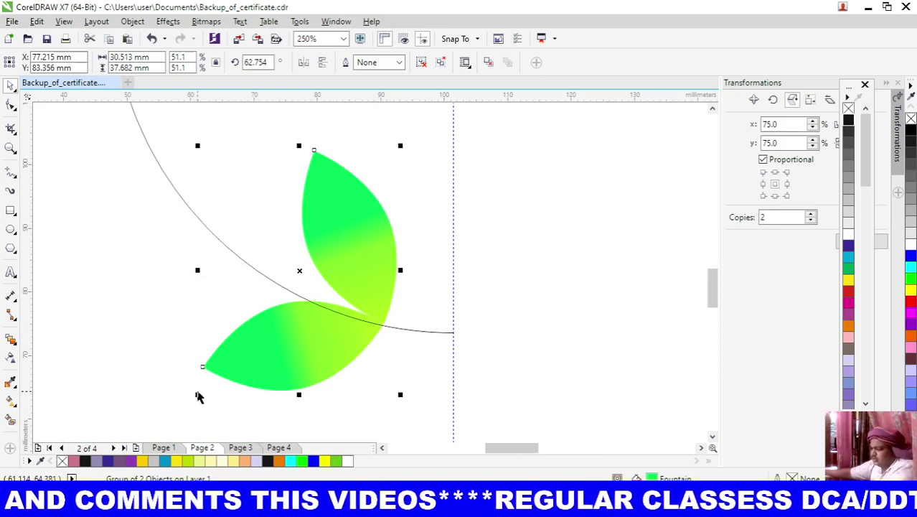
{"action": "left_click_drag", "start_coordinate": [197, 395], "coordinate": [233, 383]}
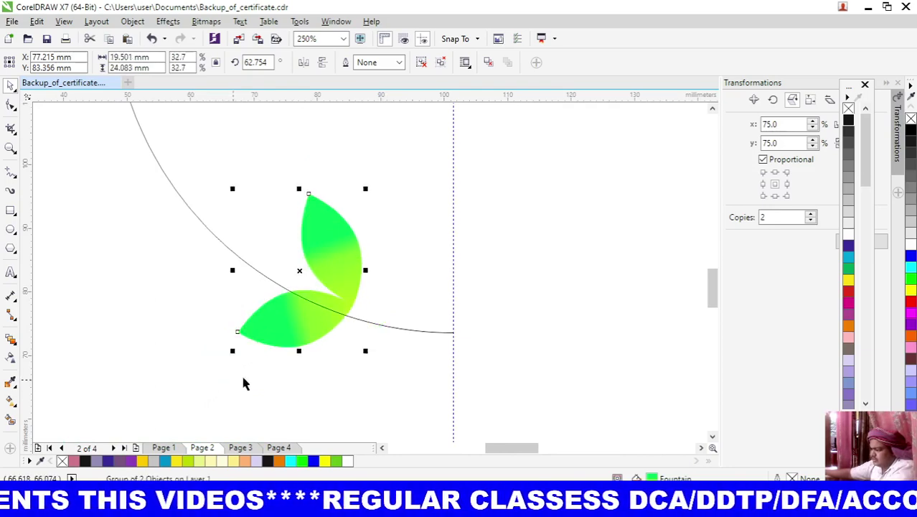
{"action": "key", "text": "Tab"}
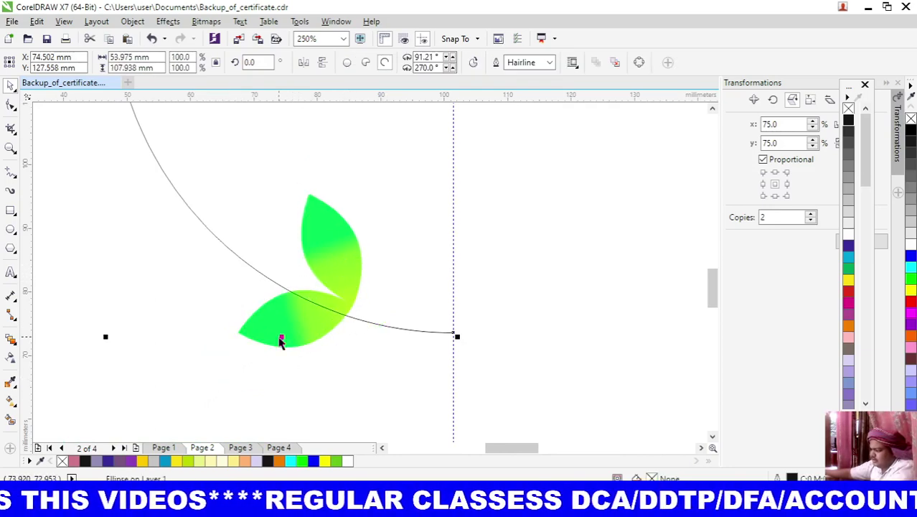
{"action": "left_click", "coordinate": [264, 334]}
{"action": "left_click_drag", "start_coordinate": [281, 323], "coordinate": [290, 343]}
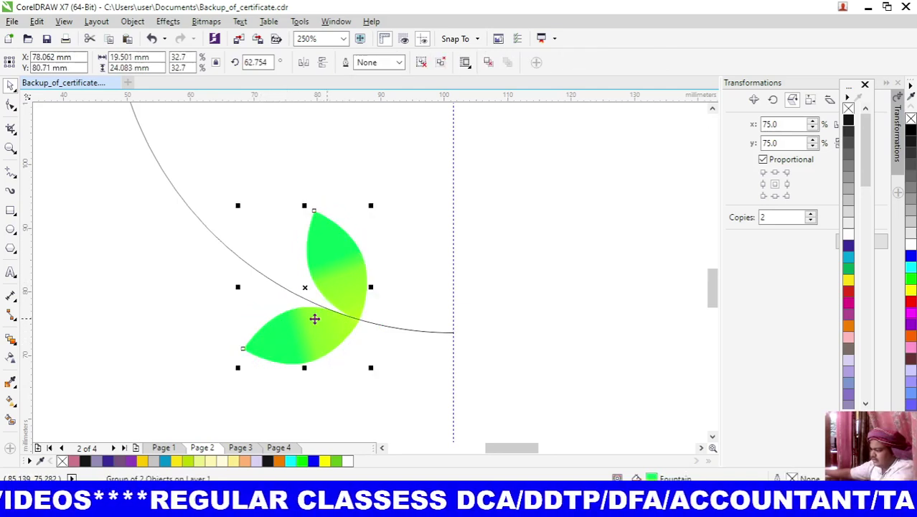
Tilt the leaves slightly further to about 67.09° and shift them a little left along the arc.
{"action": "left_click", "coordinate": [304, 285]}
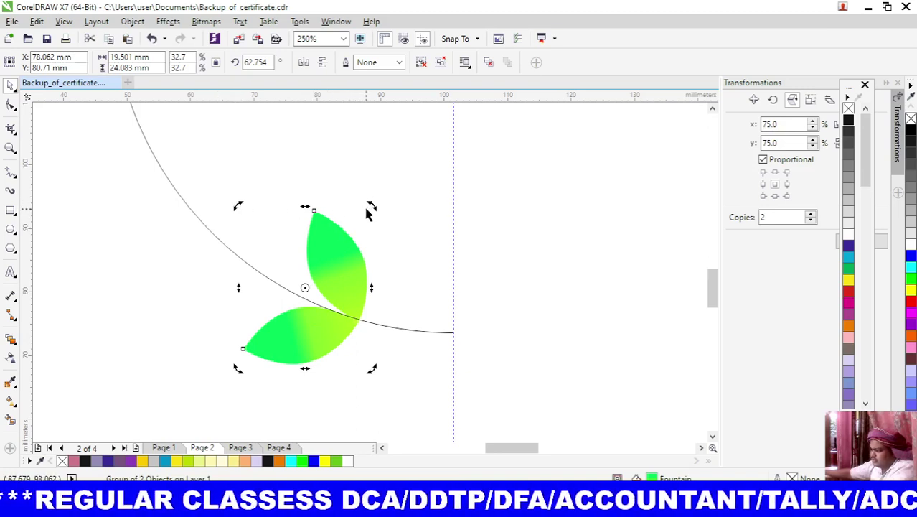
{"action": "left_click_drag", "start_coordinate": [369, 206], "coordinate": [364, 203]}
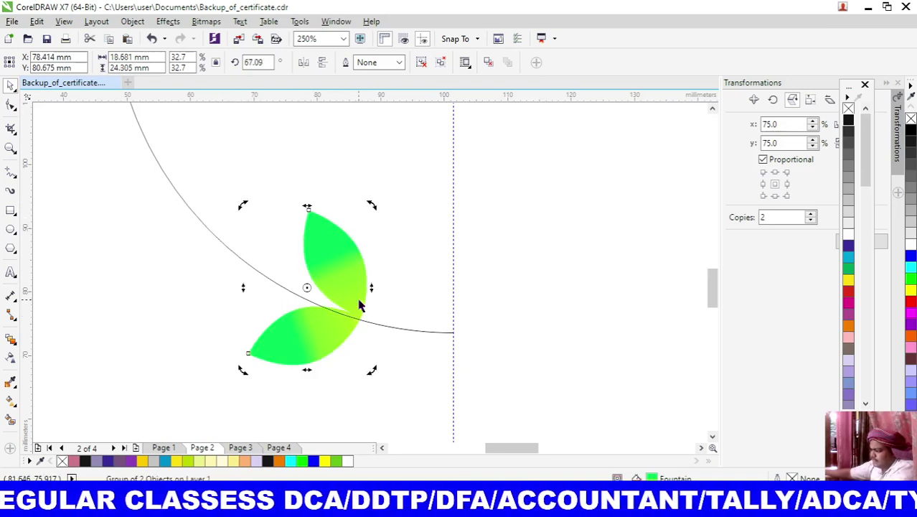
{"action": "left_click", "coordinate": [218, 363]}
{"action": "left_click", "coordinate": [324, 338]}
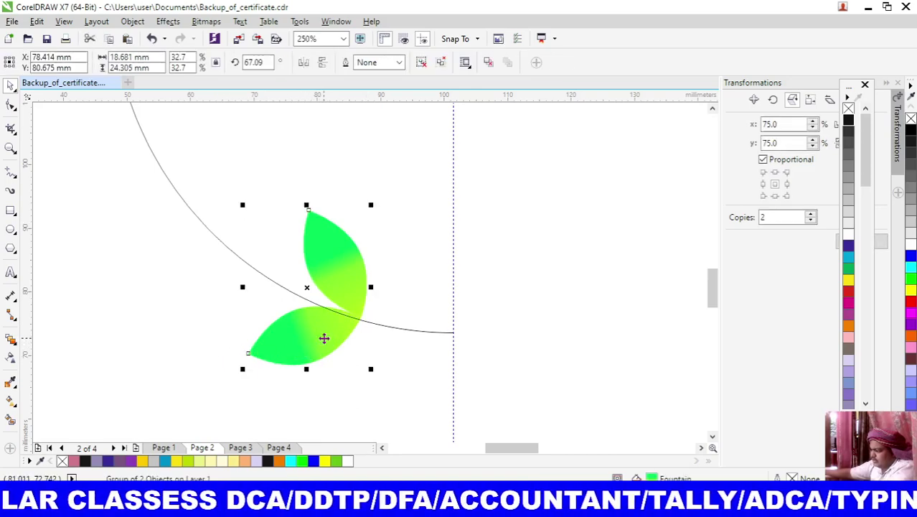
{"action": "left_click_drag", "start_coordinate": [325, 338], "coordinate": [316, 339]}
Show the leaf pair's rotation pivot and drag it to the leaves' base.
{"action": "scroll", "coordinate": [365, 326], "scroll_direction": "up", "scroll_amount": 2}
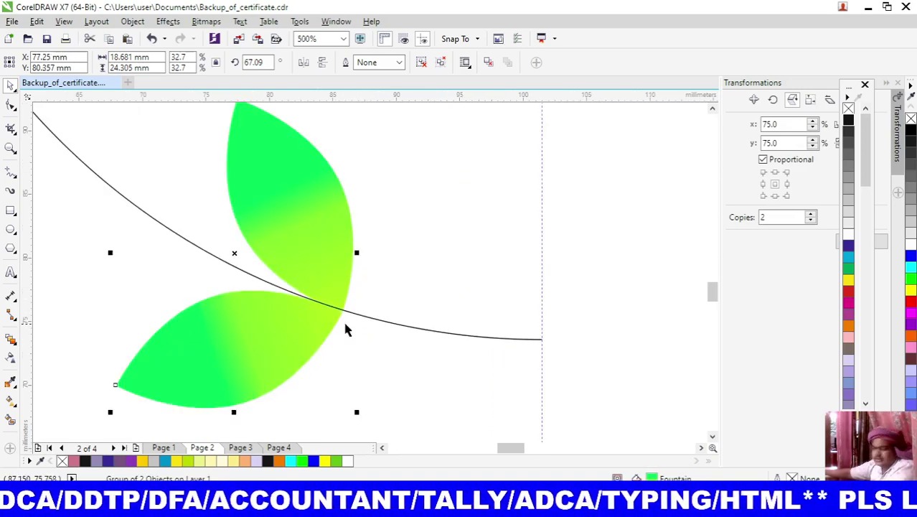
{"action": "left_click", "coordinate": [235, 254]}
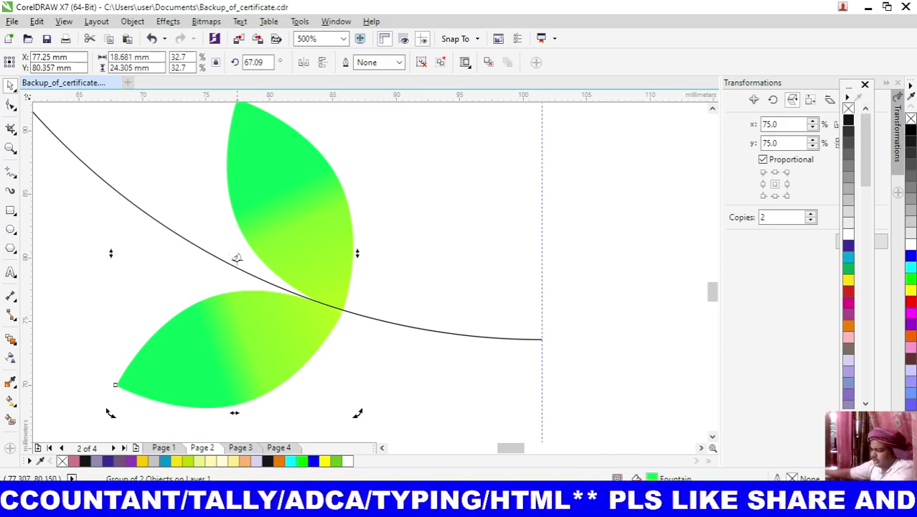
{"action": "left_click_drag", "start_coordinate": [237, 259], "coordinate": [343, 309]}
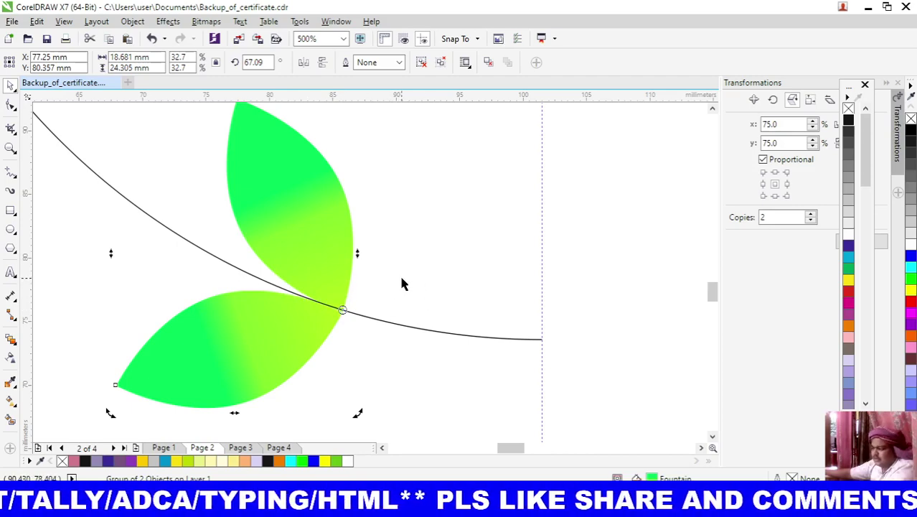
{"action": "scroll", "coordinate": [402, 281], "scroll_direction": "down", "scroll_amount": 2}
{"action": "scroll", "coordinate": [405, 279], "scroll_direction": "down", "scroll_amount": 1}
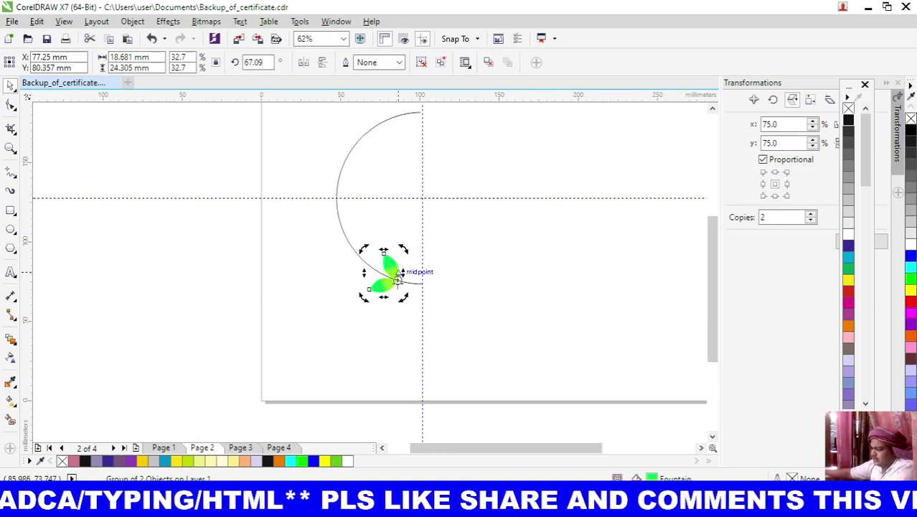
{"action": "scroll", "coordinate": [398, 279], "scroll_direction": "up", "scroll_amount": 1}
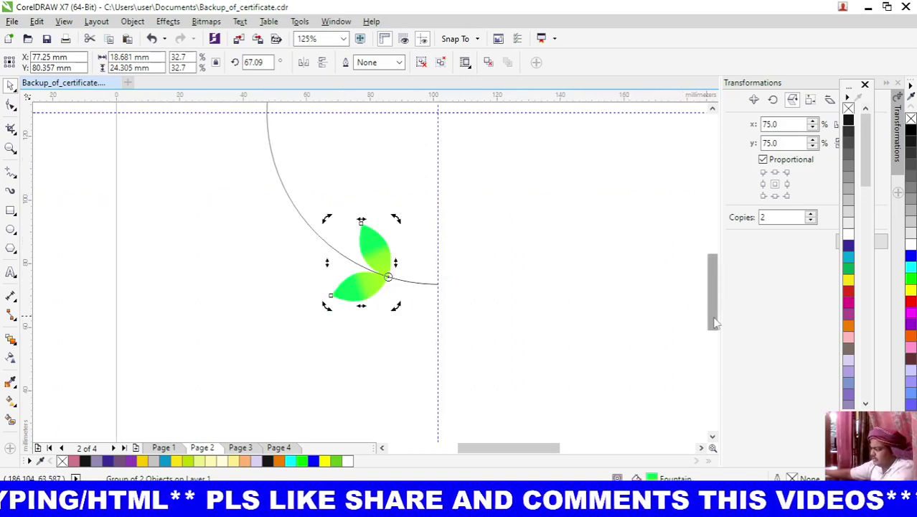
Snap the leaf pair's rotation pivot to the guide intersection at the circle's centre.
{"action": "left_click_drag", "start_coordinate": [711, 315], "coordinate": [711, 296]}
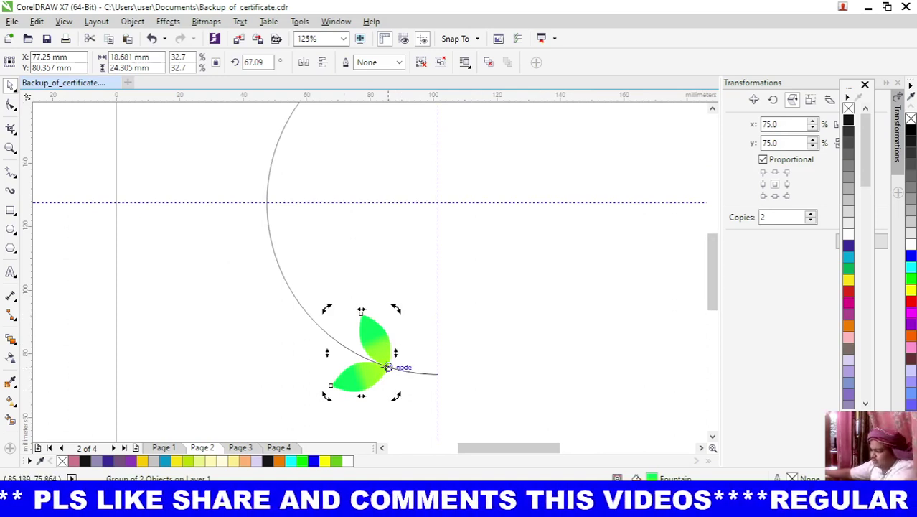
{"action": "left_click_drag", "start_coordinate": [387, 366], "coordinate": [437, 203]}
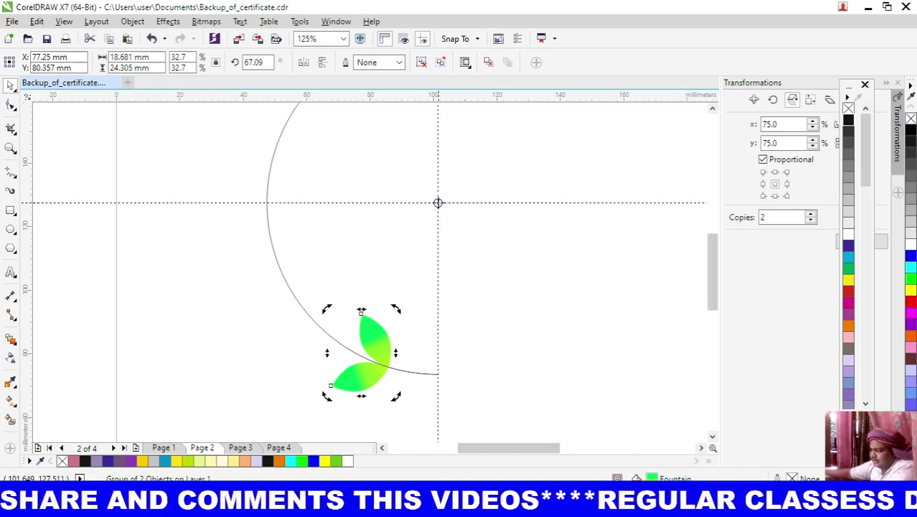
{"action": "scroll", "coordinate": [439, 203], "scroll_direction": "up", "scroll_amount": 2}
{"action": "scroll", "coordinate": [439, 203], "scroll_direction": "up", "scroll_amount": 3}
{"action": "scroll", "coordinate": [468, 211], "scroll_direction": "up", "scroll_amount": 1}
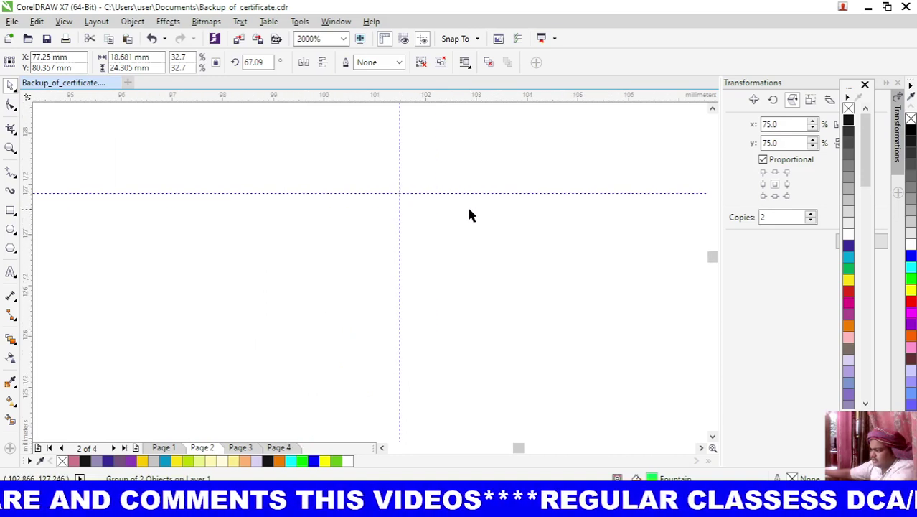
{"action": "scroll", "coordinate": [335, 176], "scroll_direction": "up", "scroll_amount": 2}
{"action": "scroll", "coordinate": [349, 201], "scroll_direction": "down", "scroll_amount": 5}
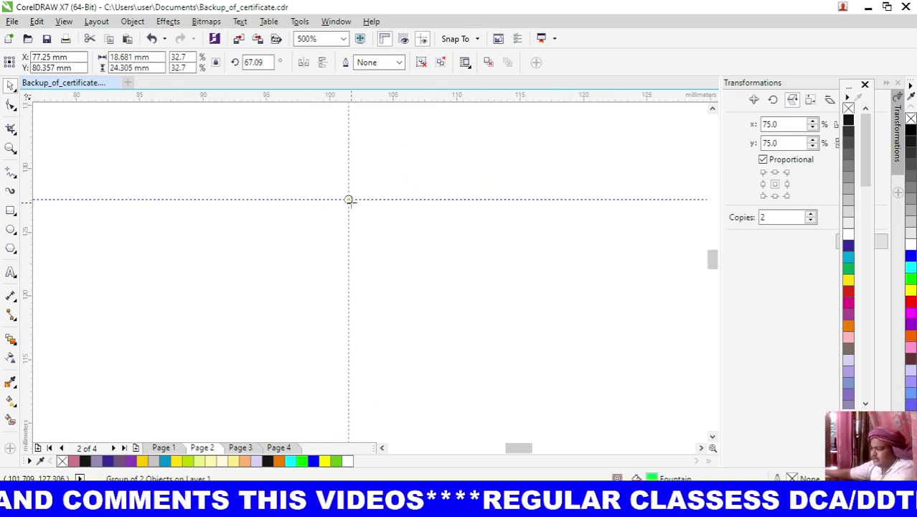
{"action": "scroll", "coordinate": [349, 201], "scroll_direction": "down", "scroll_amount": 2}
{"action": "scroll", "coordinate": [350, 202], "scroll_direction": "down", "scroll_amount": 1}
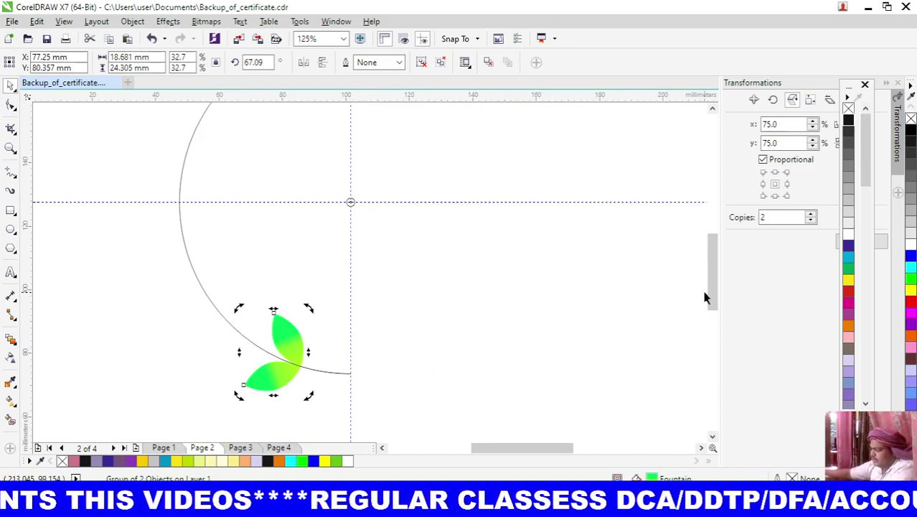
Swing a rotated copy of the leaf pair around the circle centre and drop it on the arc.
{"action": "left_click_drag", "start_coordinate": [705, 297], "coordinate": [707, 320]}
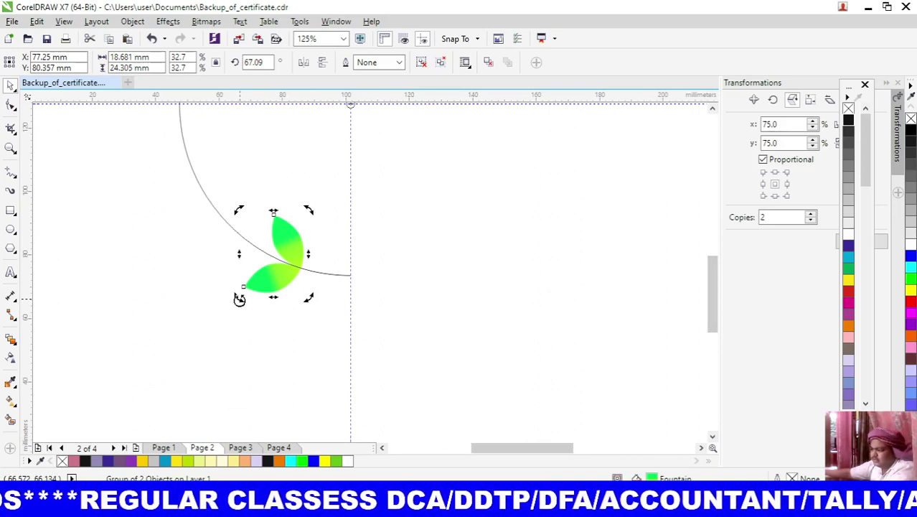
{"action": "left_click_drag", "start_coordinate": [238, 299], "coordinate": [216, 261]}
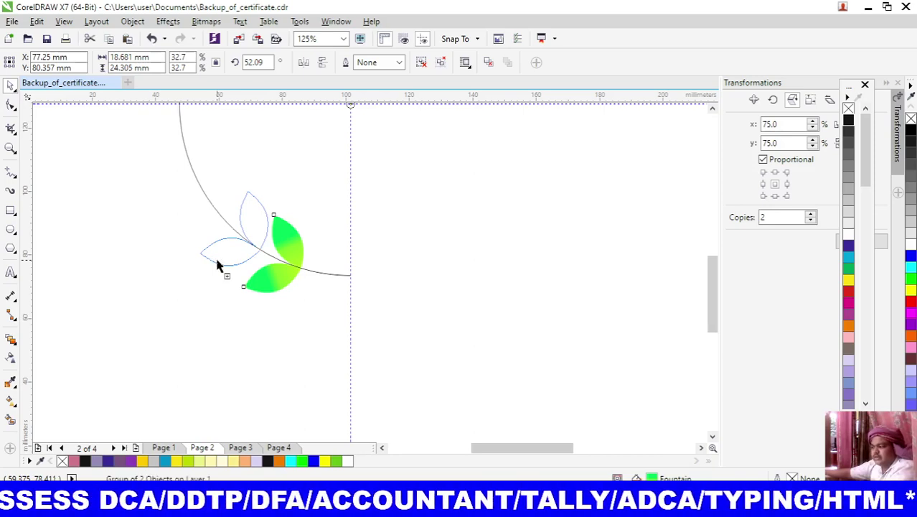
{"action": "left_click_drag", "start_coordinate": [219, 265], "coordinate": [216, 259]}
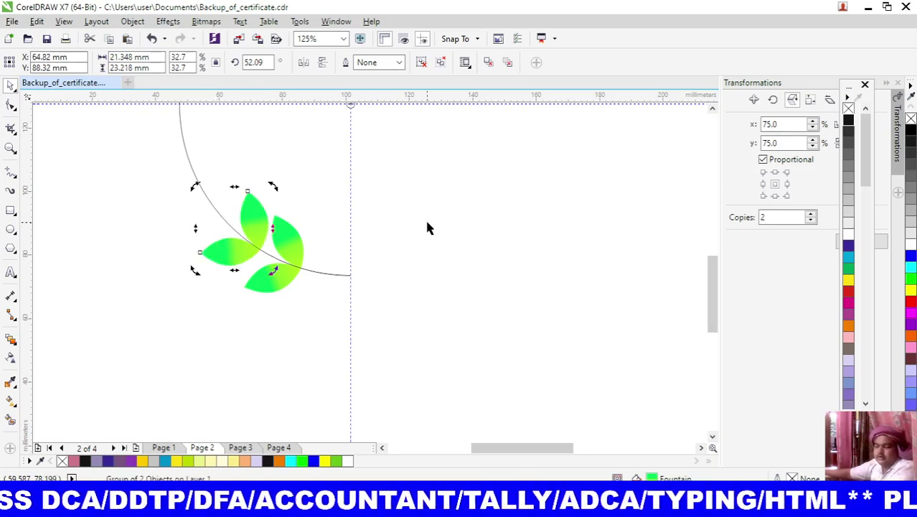
{"action": "scroll", "coordinate": [348, 235], "scroll_direction": "up", "scroll_amount": 2}
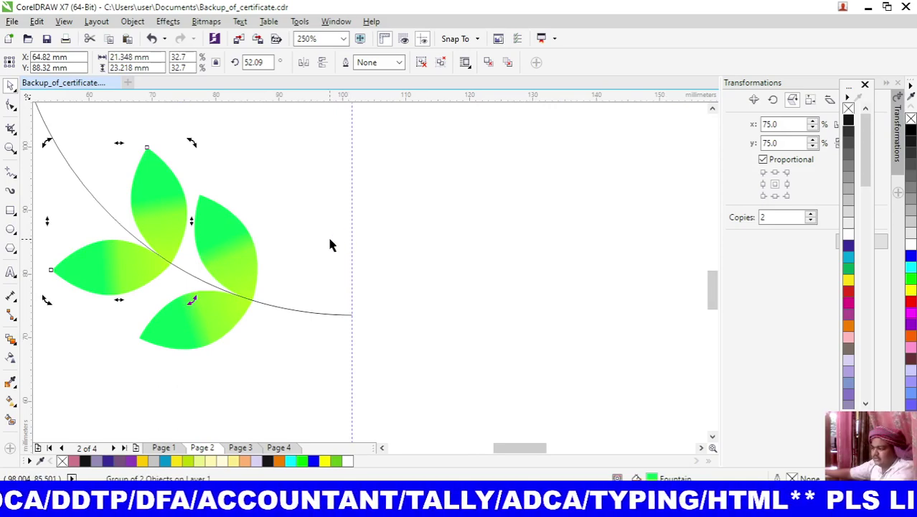
{"action": "scroll", "coordinate": [329, 244], "scroll_direction": "down", "scroll_amount": 2}
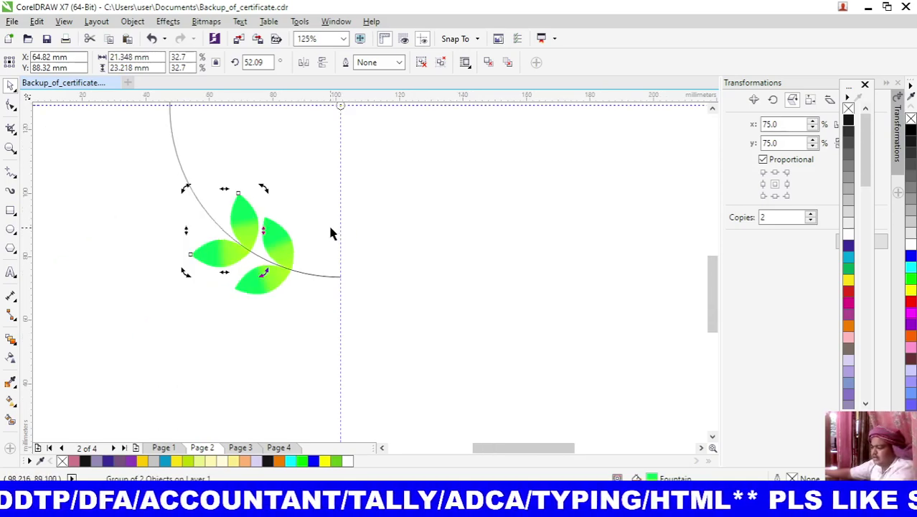
Repeat the transformation four times with Ctrl+R, adding rotated, scaled leaf pairs up the arc.
{"action": "key", "text": "ctrl+r"}
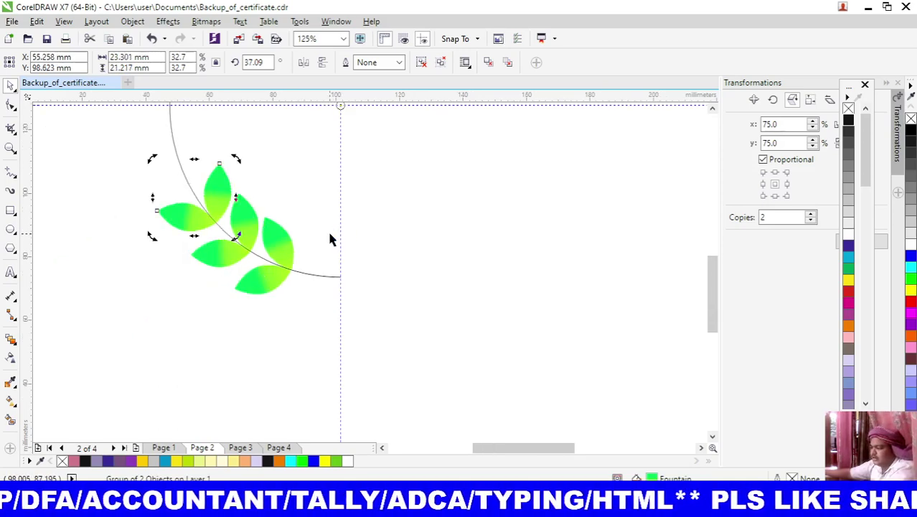
{"action": "key", "text": "ctrl+r"}
{"action": "key", "text": "ctrl+r"}
{"action": "scroll", "coordinate": [329, 240], "scroll_direction": "down", "scroll_amount": 3}
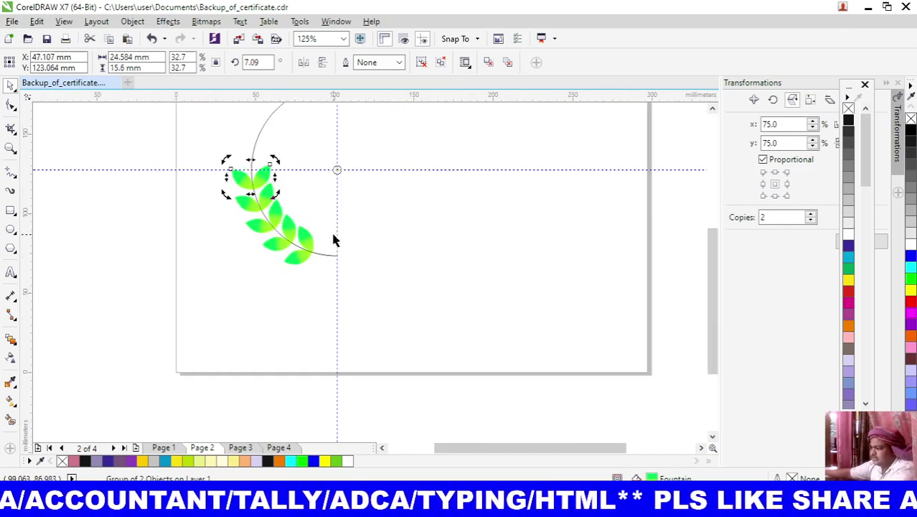
{"action": "key", "text": "ctrl+r"}
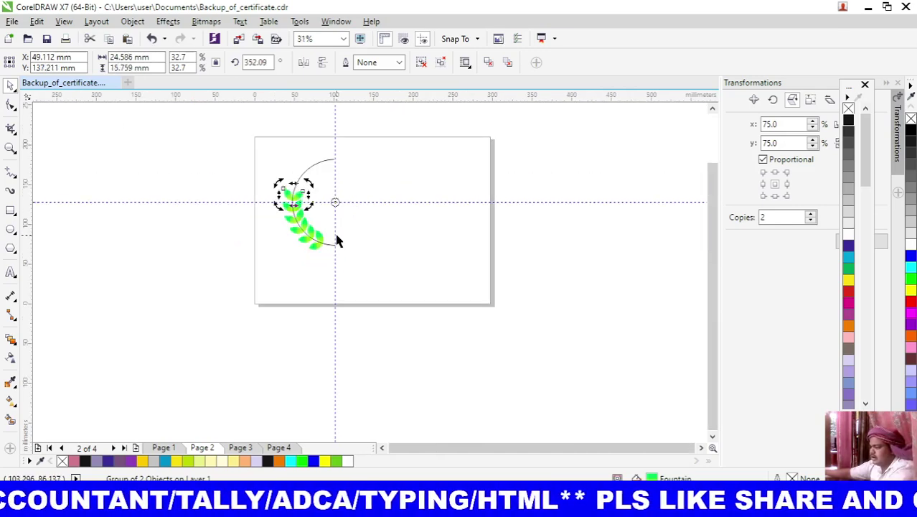
{"action": "key", "text": "ctrl+r"}
{"action": "key", "text": "ctrl+r"}
{"action": "key", "text": "ctrl+r"}
{"action": "key", "text": "ctrl+r"}
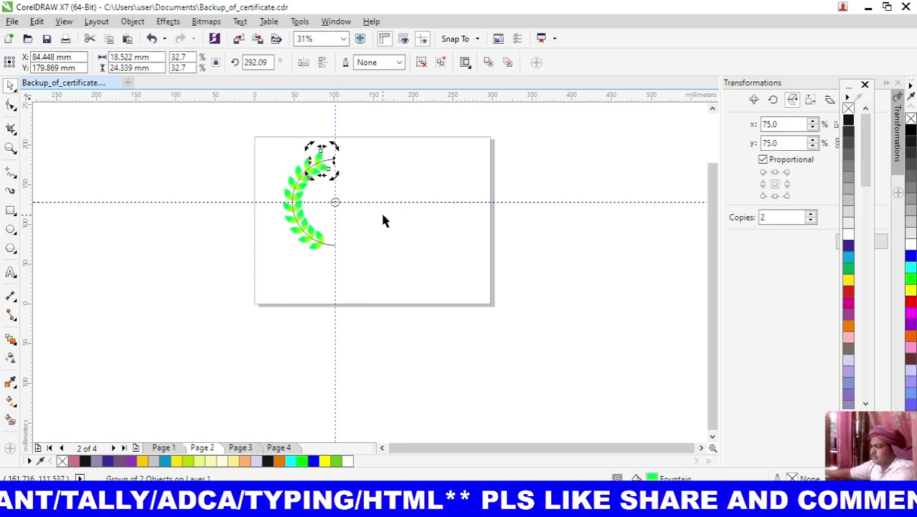
{"action": "scroll", "coordinate": [380, 215], "scroll_direction": "up", "scroll_amount": 1}
{"action": "scroll", "coordinate": [714, 319], "scroll_direction": "up", "scroll_amount": 2}
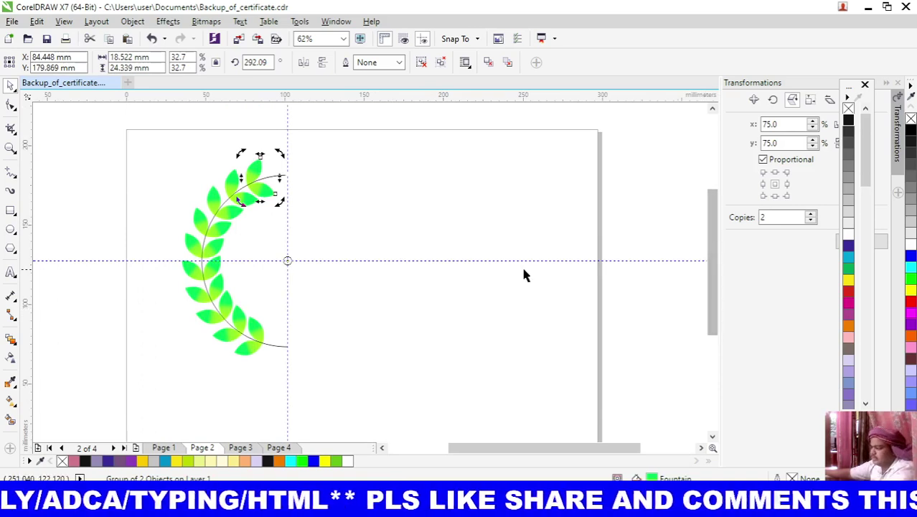
Add one more leaf pair, then move the topmost pair aside to the page's right.
{"action": "key", "text": "ctrl+r"}
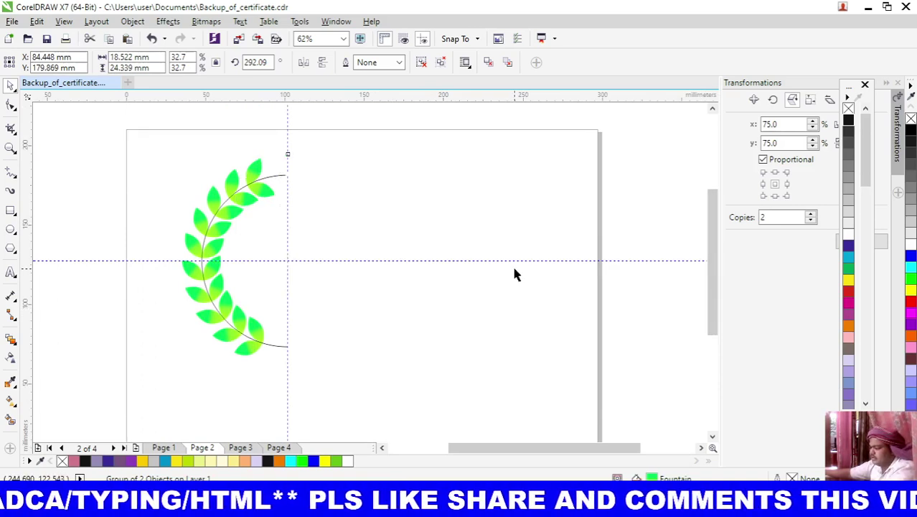
{"action": "scroll", "coordinate": [721, 287], "scroll_direction": "up", "scroll_amount": 1}
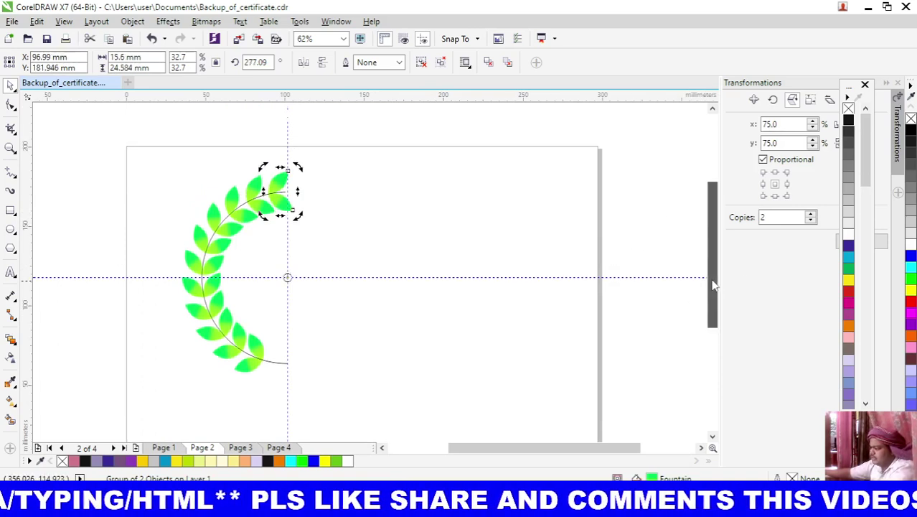
{"action": "left_click", "coordinate": [472, 251]}
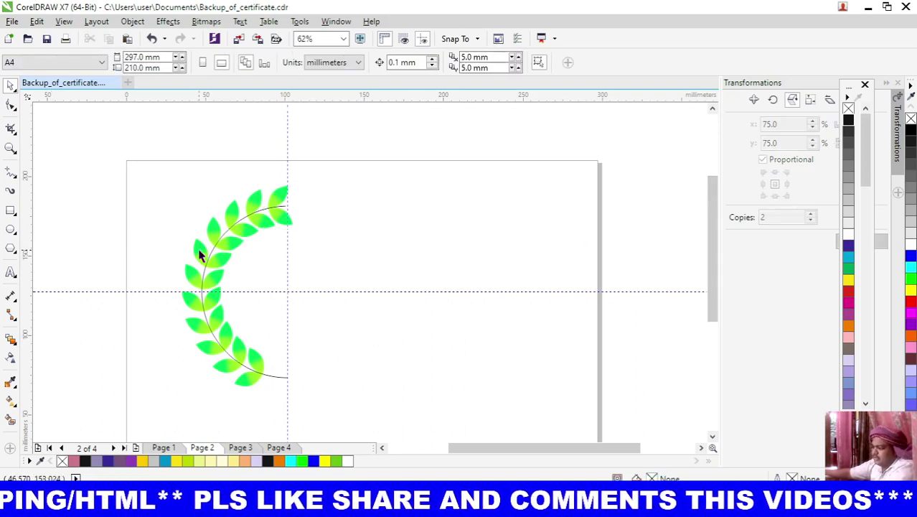
{"action": "left_click", "coordinate": [277, 207]}
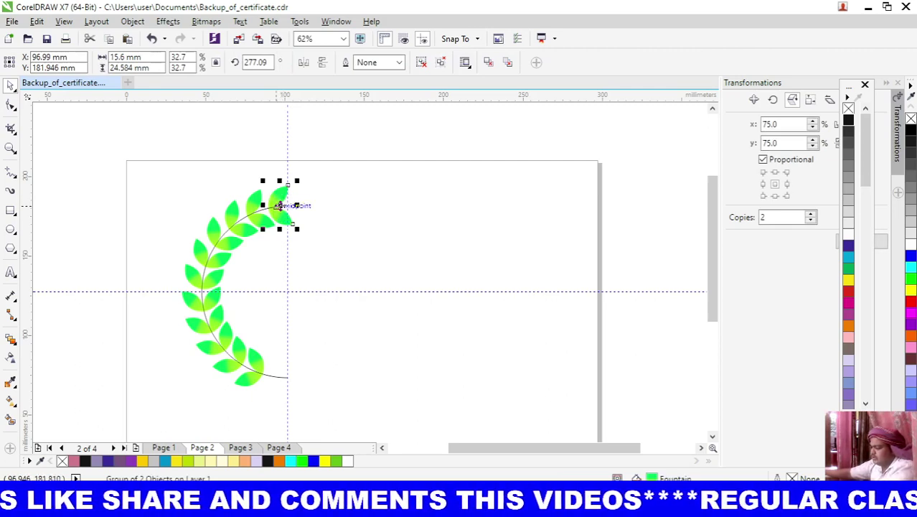
{"action": "left_click_drag", "start_coordinate": [282, 206], "coordinate": [489, 204]}
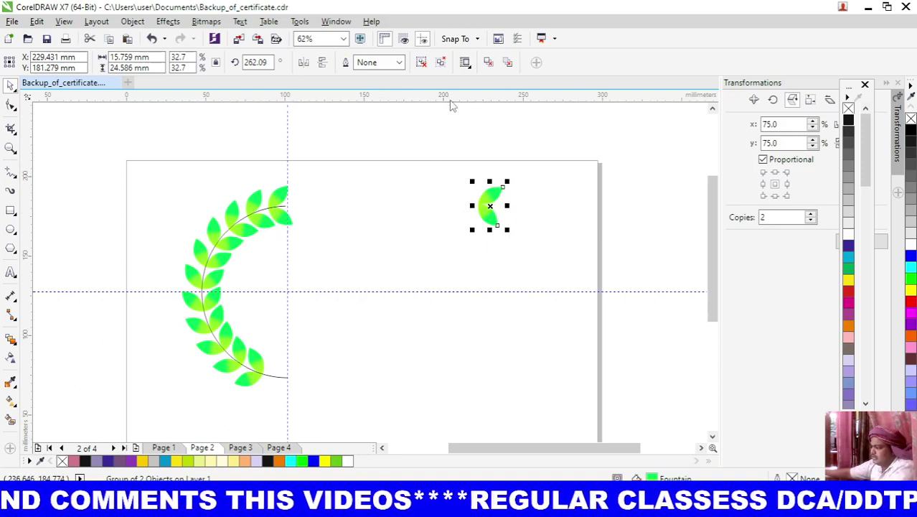
Ungroup that pair and place one leaf at the stem's top end, rotated to follow the stem.
{"action": "left_click", "coordinate": [424, 66]}
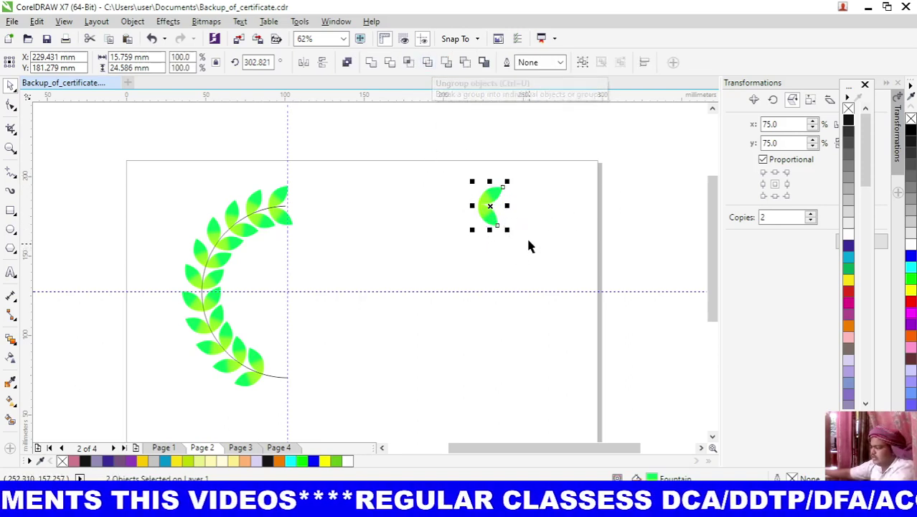
{"action": "left_click", "coordinate": [526, 235]}
{"action": "left_click", "coordinate": [493, 221]}
{"action": "left_click_drag", "start_coordinate": [488, 214], "coordinate": [301, 212]}
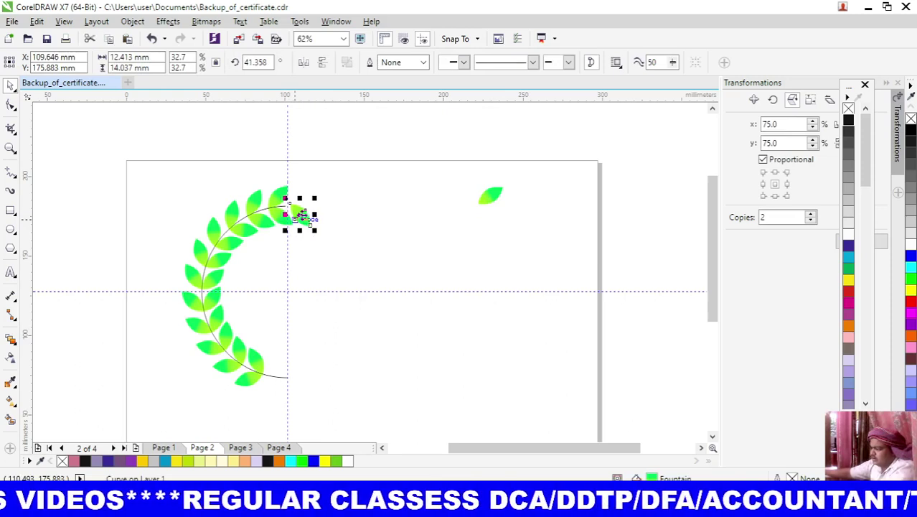
{"action": "left_click", "coordinate": [302, 215]}
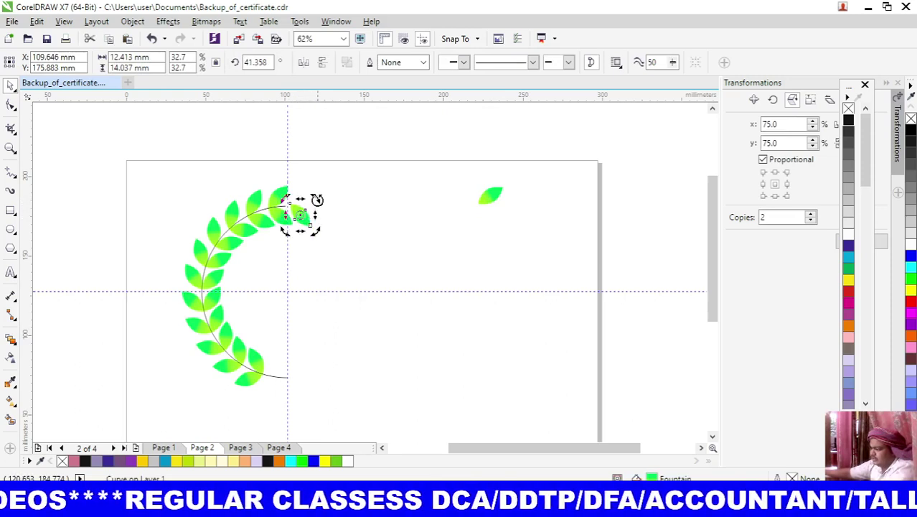
{"action": "left_click_drag", "start_coordinate": [316, 199], "coordinate": [309, 180]}
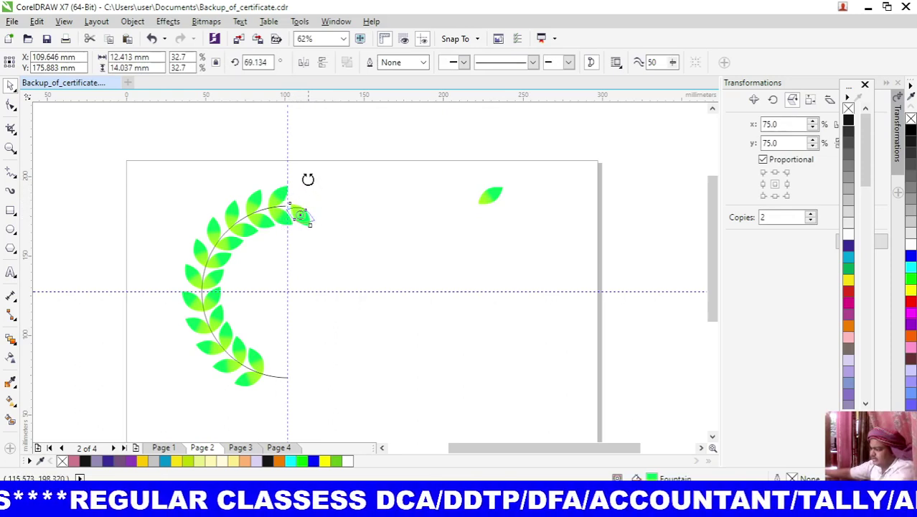
{"action": "left_click_drag", "start_coordinate": [308, 178], "coordinate": [328, 210]}
{"action": "left_click", "coordinate": [351, 215]}
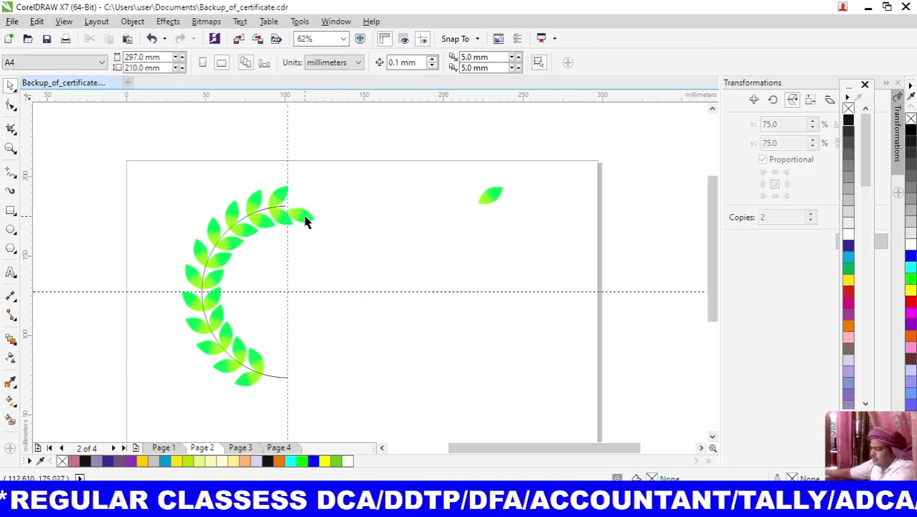
{"action": "left_click", "coordinate": [305, 221]}
Set the leaf's pivot at its stem end and rotate it to about 83.6° to cap the branch.
{"action": "scroll", "coordinate": [326, 210], "scroll_direction": "up", "scroll_amount": 2}
{"action": "scroll", "coordinate": [327, 212], "scroll_direction": "up", "scroll_amount": 2}
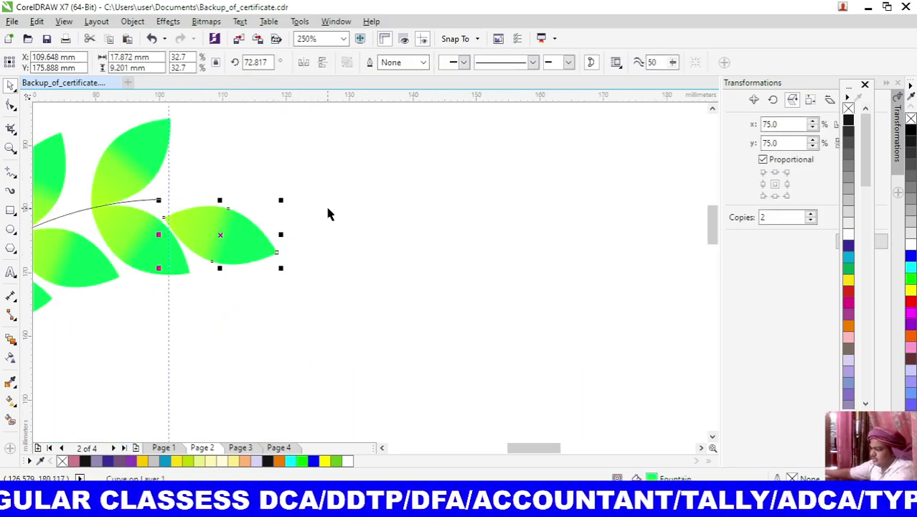
{"action": "left_click", "coordinate": [368, 299]}
{"action": "left_click", "coordinate": [226, 234]}
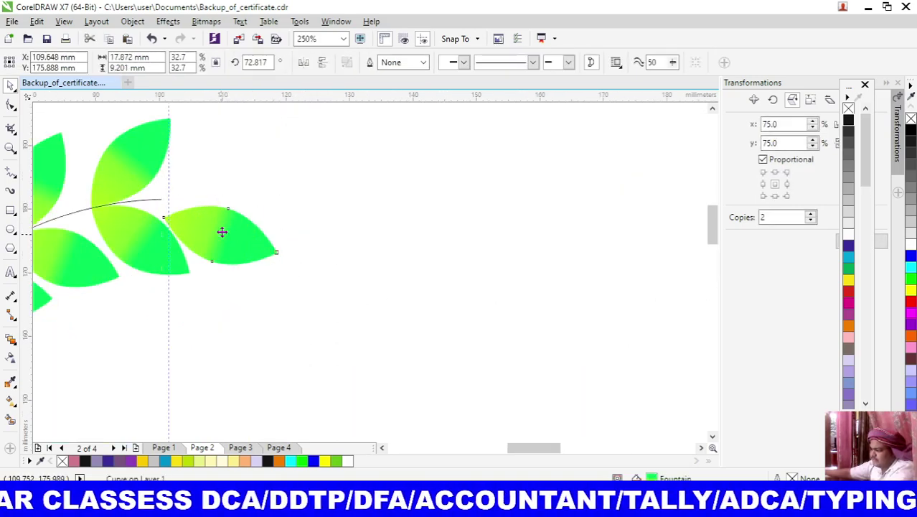
{"action": "left_click_drag", "start_coordinate": [222, 232], "coordinate": [218, 216]}
{"action": "left_click", "coordinate": [216, 216]}
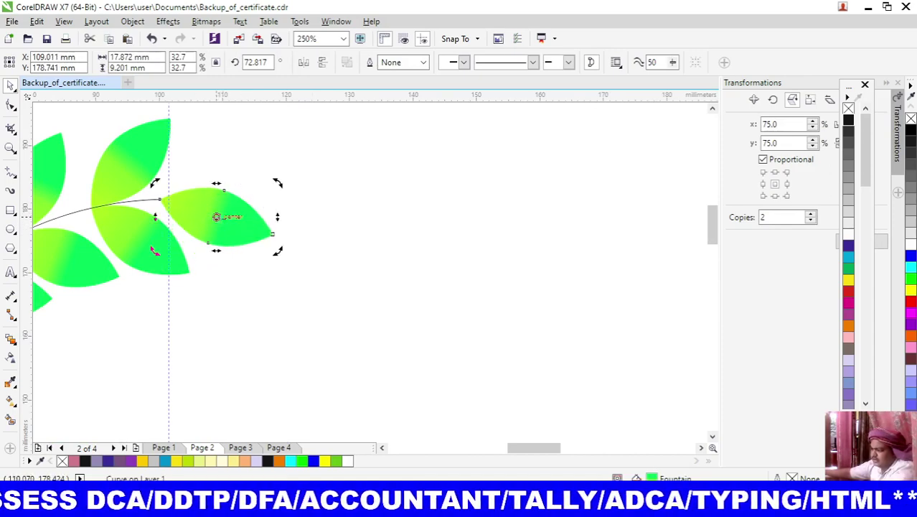
{"action": "left_click_drag", "start_coordinate": [206, 216], "coordinate": [161, 202]}
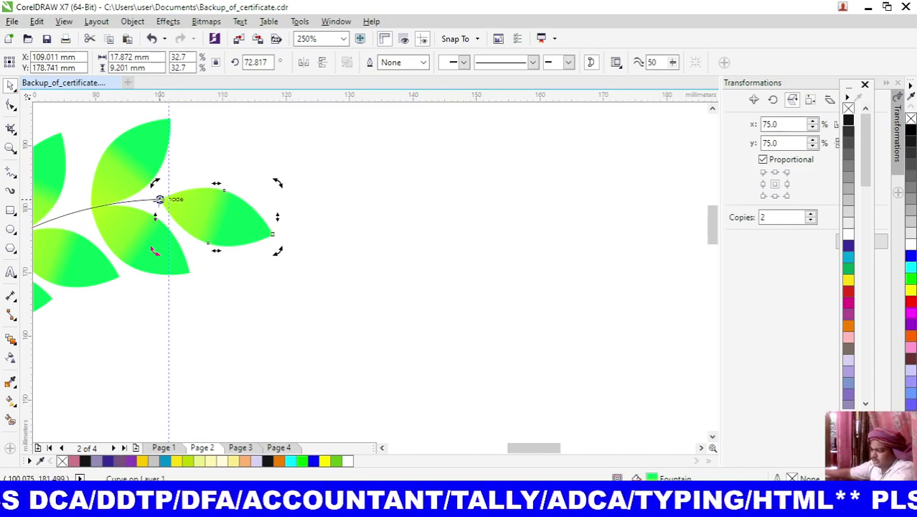
{"action": "left_click_drag", "start_coordinate": [279, 184], "coordinate": [274, 173]}
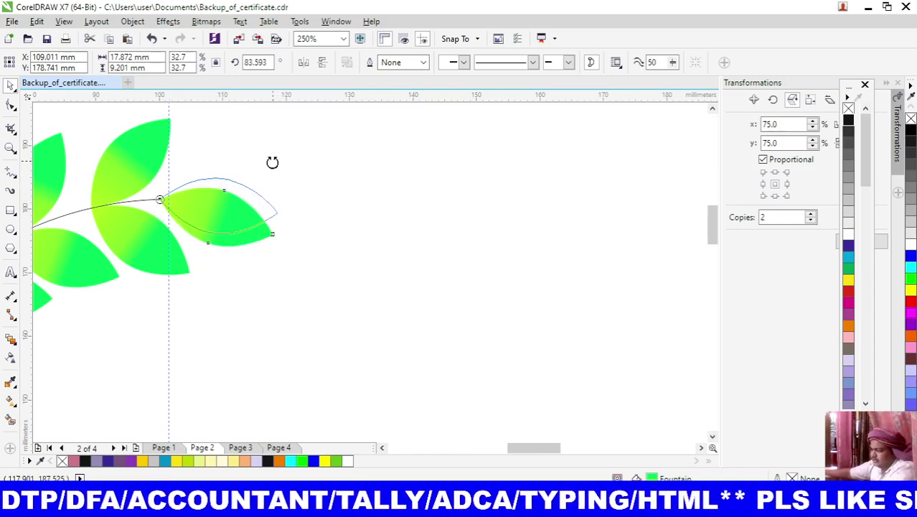
{"action": "left_click_drag", "start_coordinate": [275, 173], "coordinate": [272, 161]}
{"action": "scroll", "coordinate": [395, 241], "scroll_direction": "down", "scroll_amount": 2}
{"action": "scroll", "coordinate": [396, 239], "scroll_direction": "down", "scroll_amount": 2}
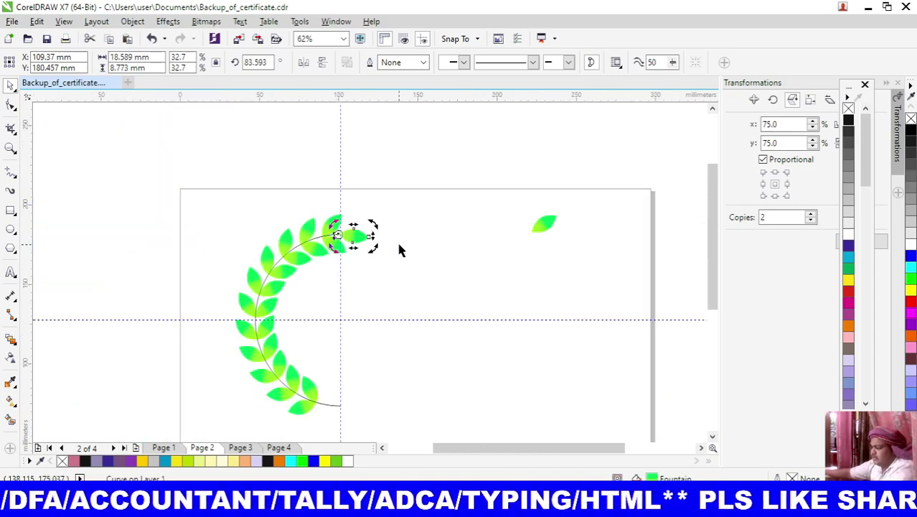
{"action": "left_click", "coordinate": [443, 258]}
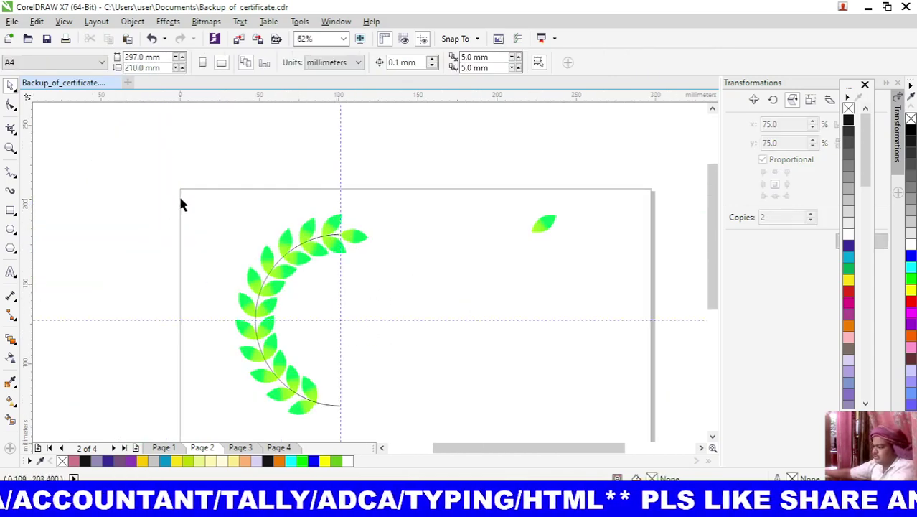
Group the branch's 13 leaves and stem into one object.
{"action": "left_click_drag", "start_coordinate": [170, 184], "coordinate": [371, 427]}
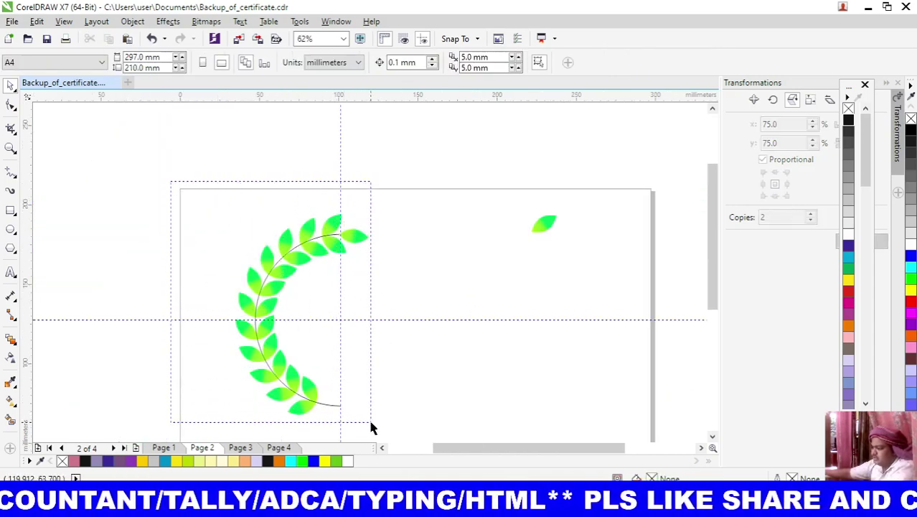
{"action": "left_click_drag", "start_coordinate": [371, 425], "coordinate": [373, 425]}
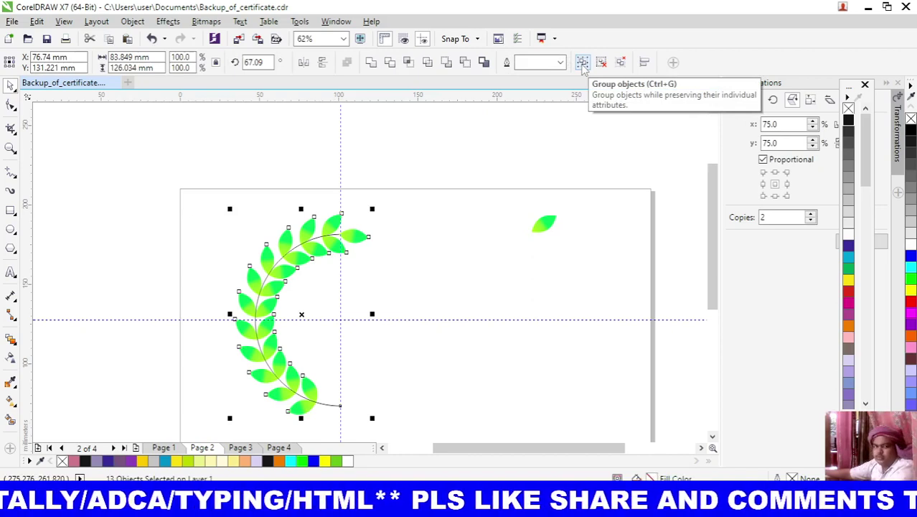
{"action": "left_click", "coordinate": [583, 64]}
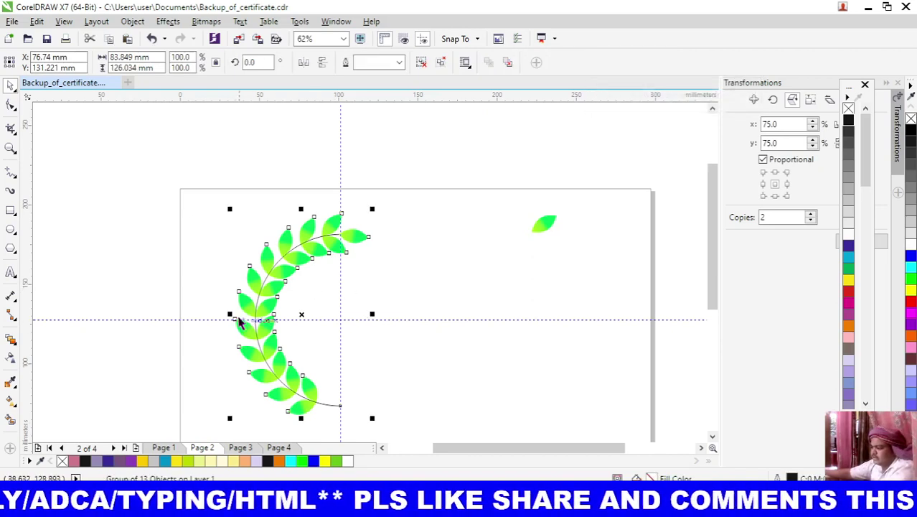
{"action": "left_click", "coordinate": [447, 326]}
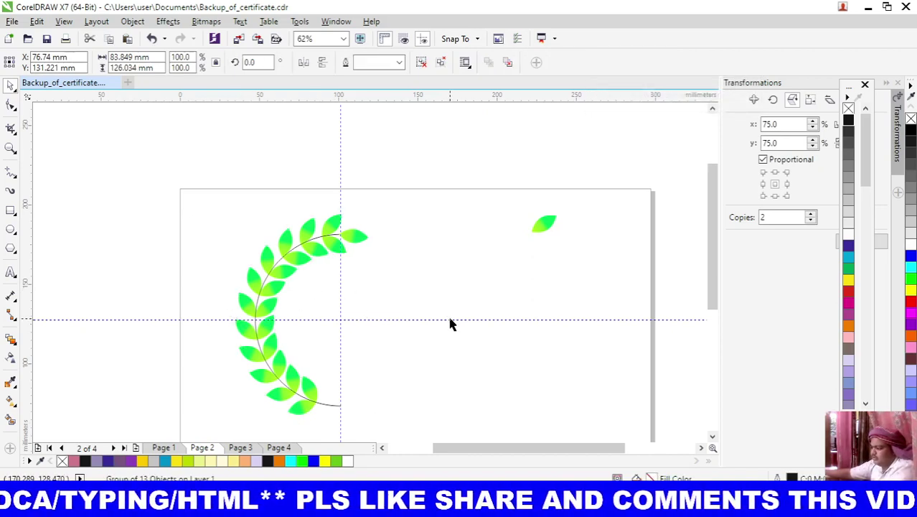
Delete the horizontal and vertical guidelines and reselect the branch group.
{"action": "left_click", "coordinate": [448, 321]}
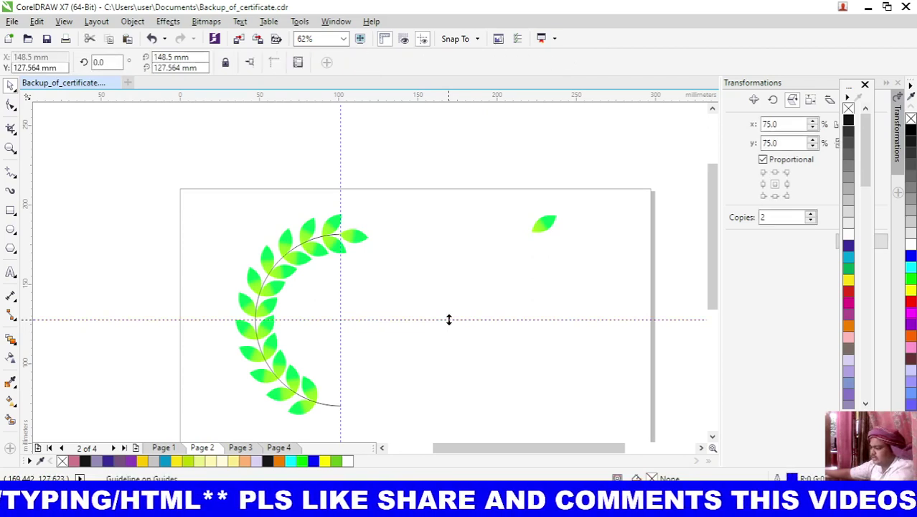
{"action": "key", "text": "Delete"}
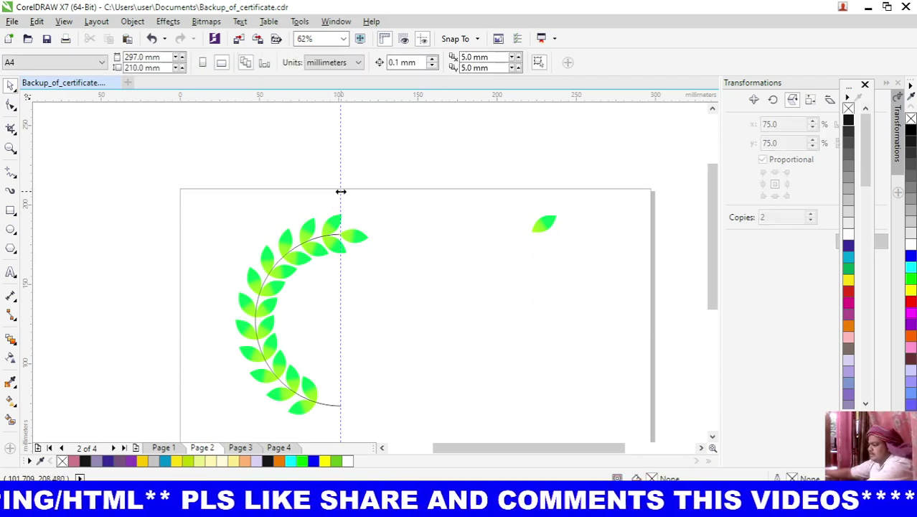
{"action": "left_click", "coordinate": [341, 191]}
{"action": "key", "text": "Delete"}
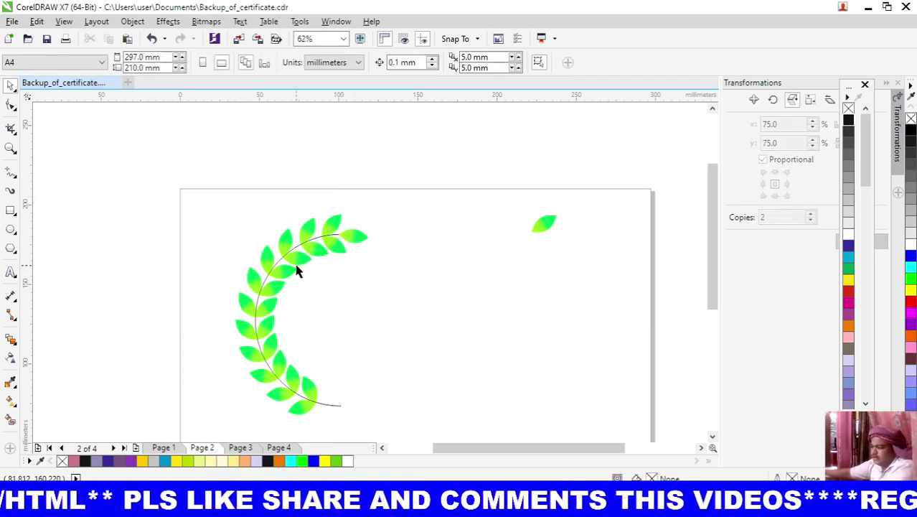
{"action": "left_click", "coordinate": [298, 270]}
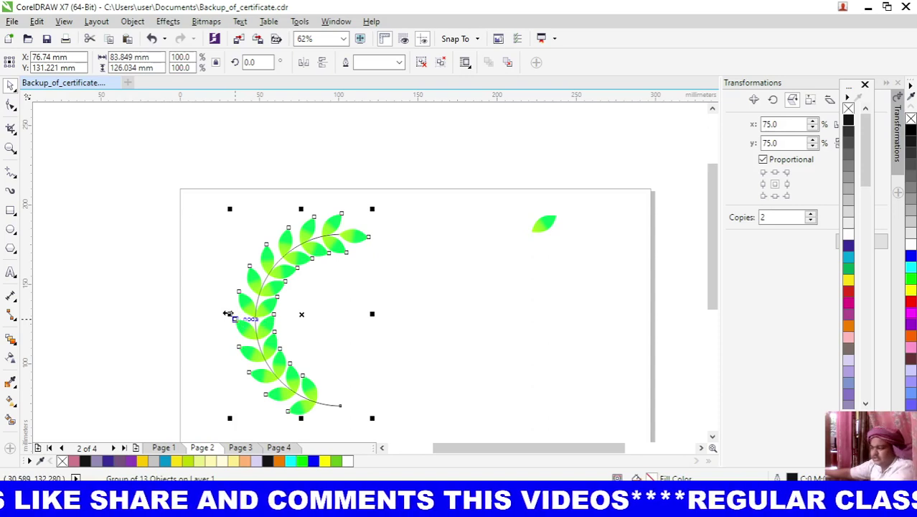
Drop a horizontally mirrored copy of the branch on the right and rotate it about 164.5°.
{"action": "left_click_drag", "start_coordinate": [227, 314], "coordinate": [244, 314]}
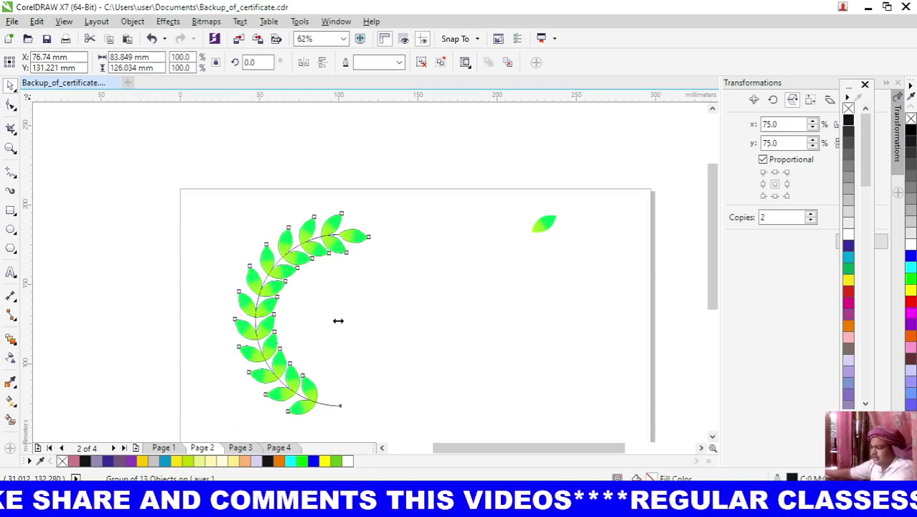
{"action": "left_click_drag", "start_coordinate": [338, 321], "coordinate": [386, 323]}
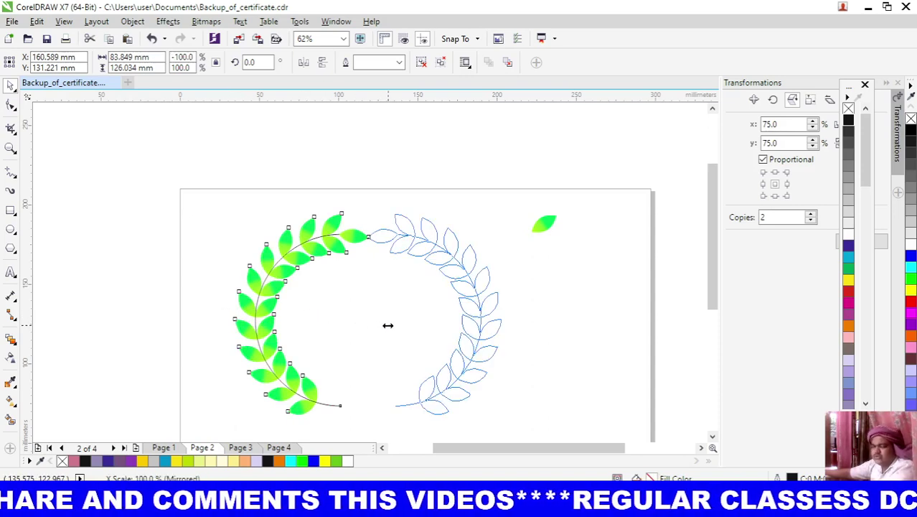
{"action": "left_click_drag", "start_coordinate": [388, 331], "coordinate": [388, 329]}
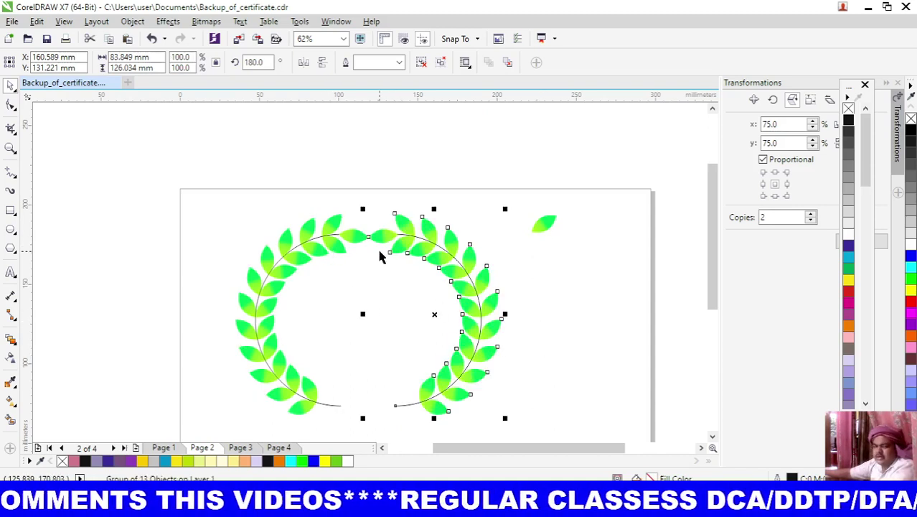
{"action": "left_click", "coordinate": [431, 316]}
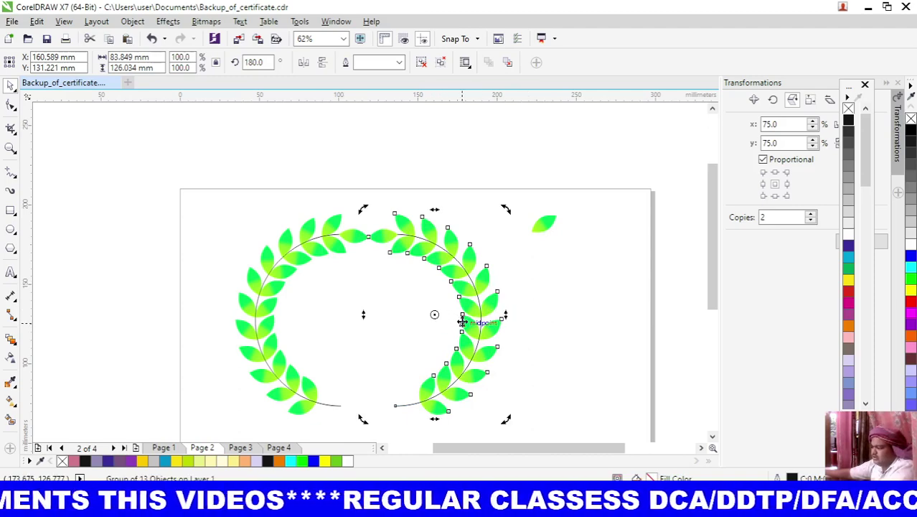
{"action": "left_click_drag", "start_coordinate": [502, 212], "coordinate": [518, 251]}
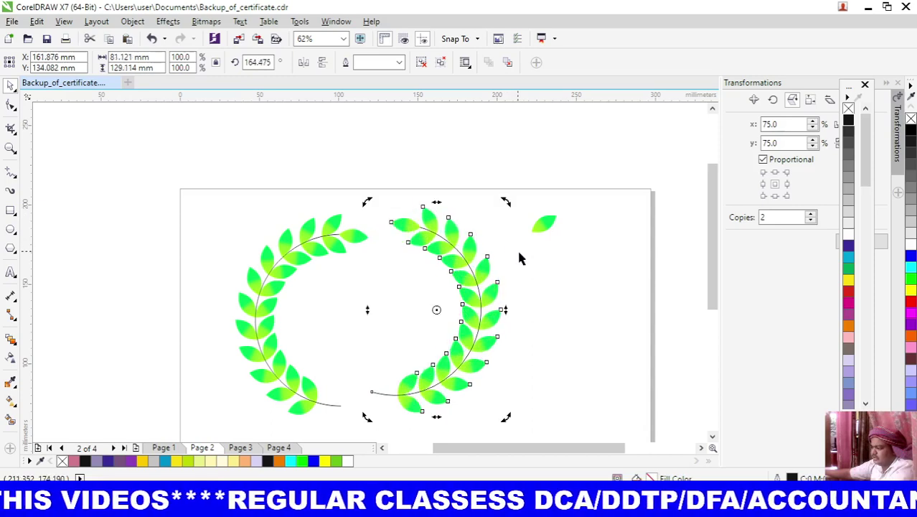
Rotate the left branch about 15.9° so its lower stem end swings toward the right branch.
{"action": "left_click", "coordinate": [277, 294]}
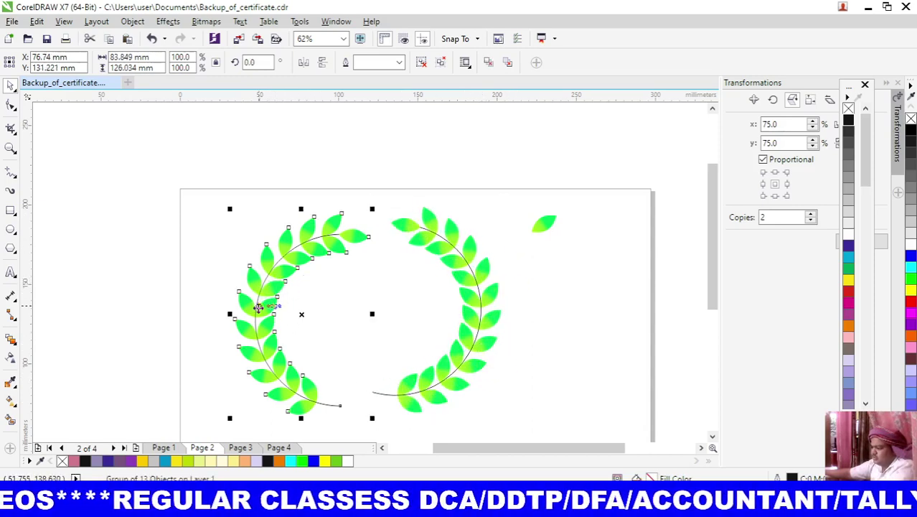
{"action": "left_click", "coordinate": [267, 307]}
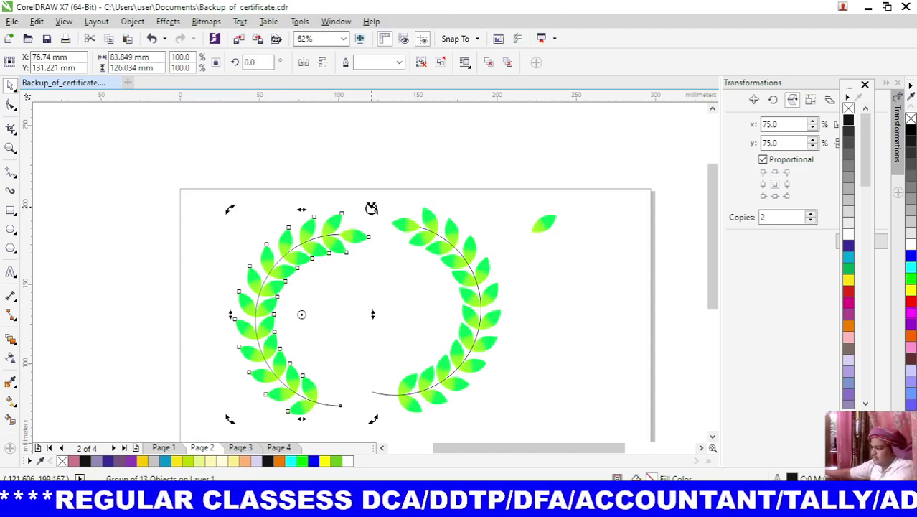
{"action": "left_click_drag", "start_coordinate": [371, 208], "coordinate": [349, 195]}
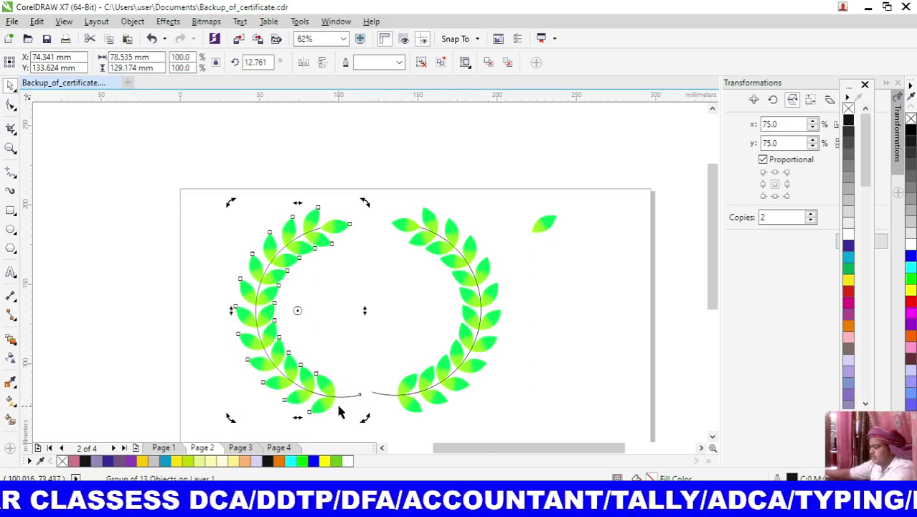
{"action": "left_click_drag", "start_coordinate": [367, 203], "coordinate": [362, 199]}
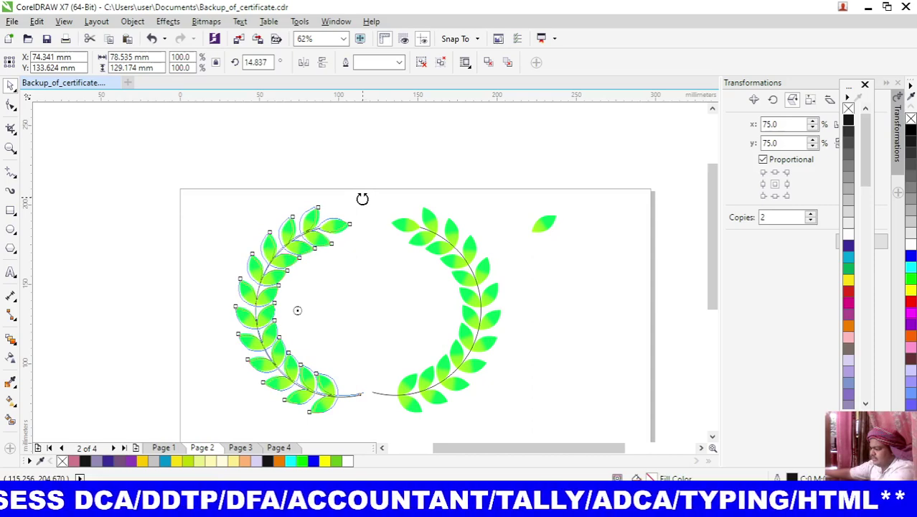
{"action": "left_click_drag", "start_coordinate": [362, 199], "coordinate": [366, 205]}
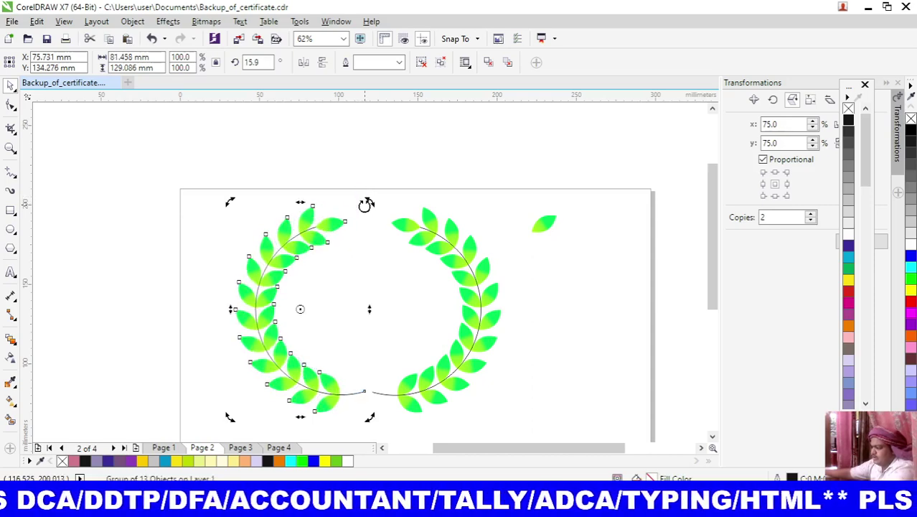
{"action": "left_click", "coordinate": [587, 407]}
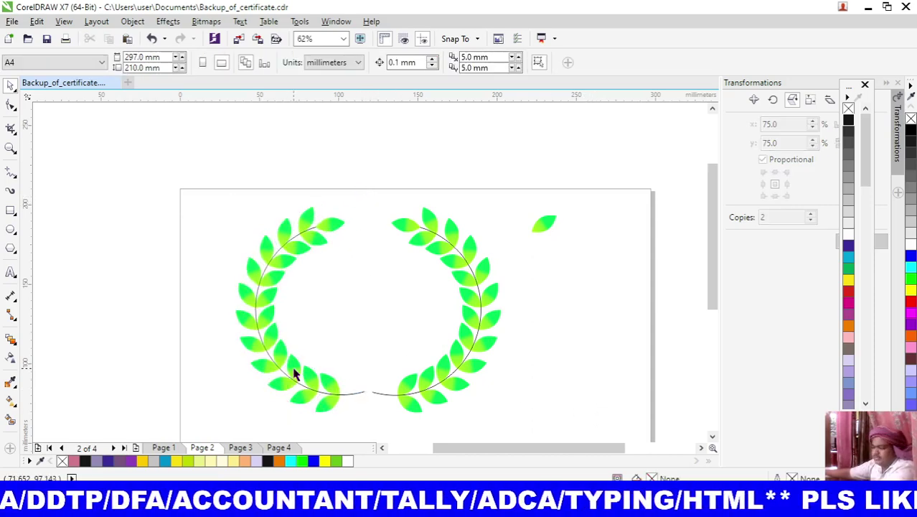
Move the left branch right and down toward the page centre.
{"action": "left_click", "coordinate": [270, 352]}
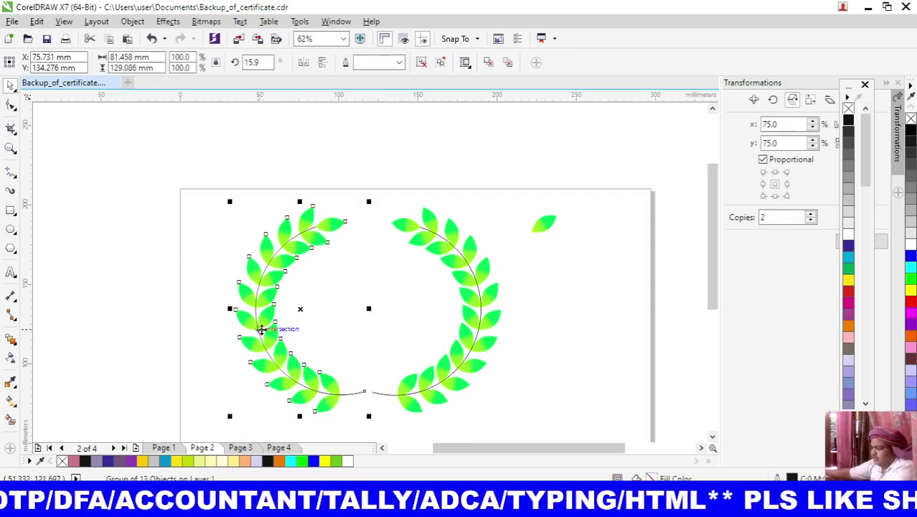
{"action": "left_click_drag", "start_coordinate": [261, 326], "coordinate": [266, 326]}
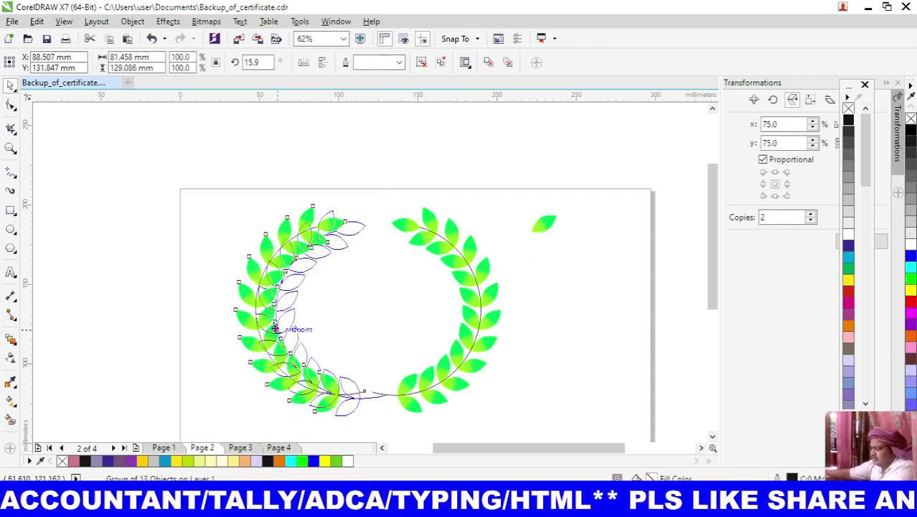
{"action": "left_click_drag", "start_coordinate": [266, 325], "coordinate": [372, 407]}
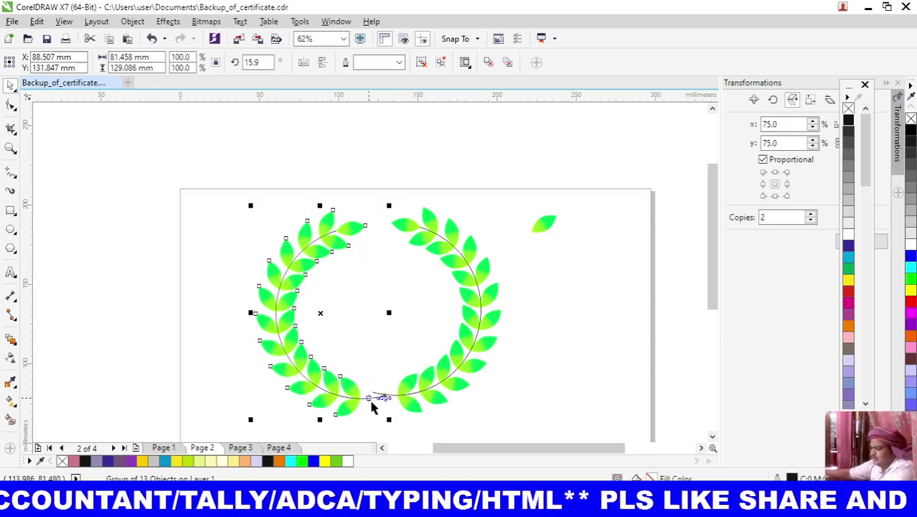
Nudge the right branch to about X 159.045, Y 131.847 mm so its stem crosses the left one's.
{"action": "left_click", "coordinate": [423, 393]}
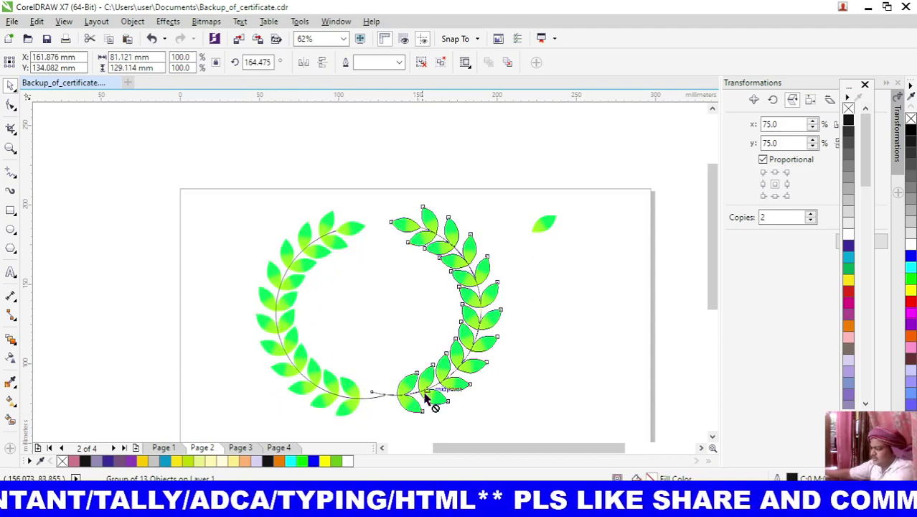
{"action": "left_click_drag", "start_coordinate": [424, 393], "coordinate": [416, 401]}
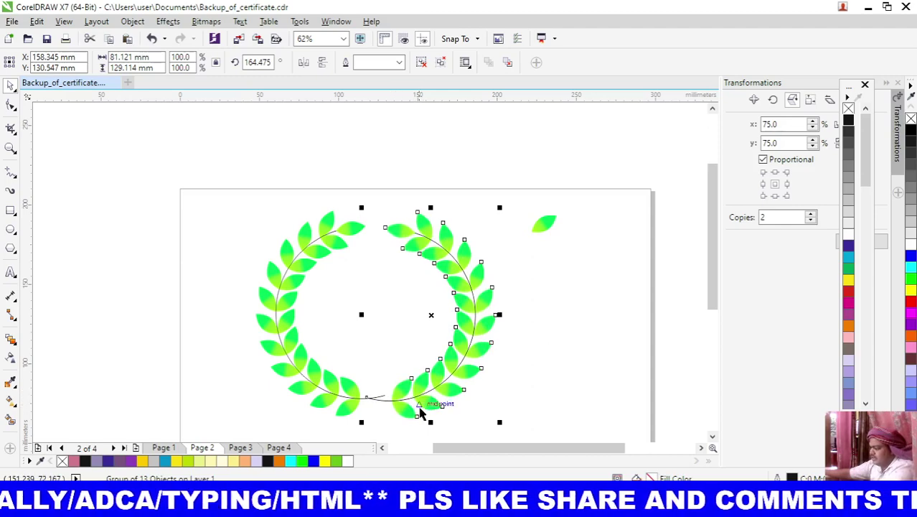
{"action": "left_click_drag", "start_coordinate": [419, 406], "coordinate": [420, 406]}
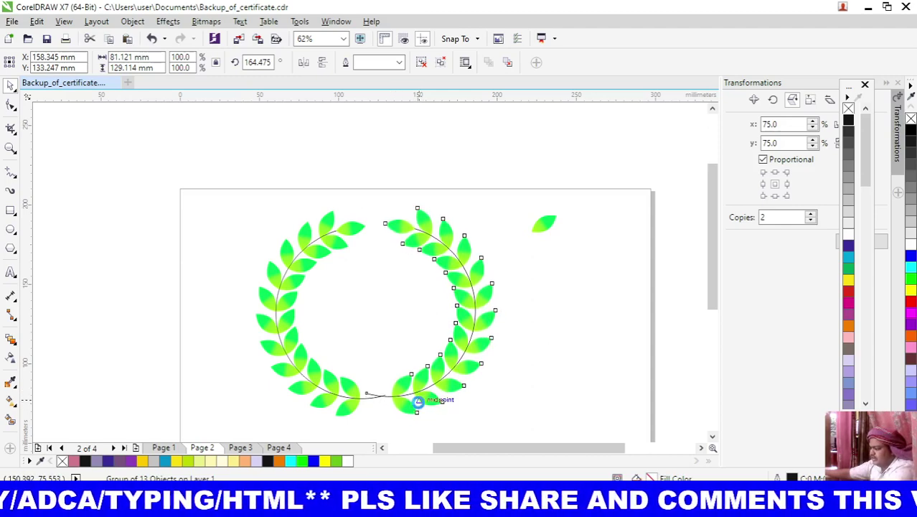
{"action": "key", "text": "Left"}
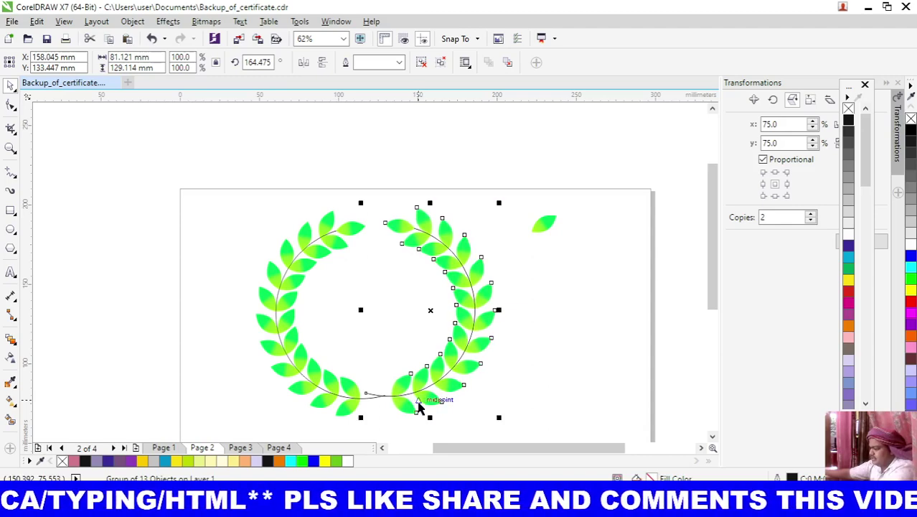
{"action": "key", "text": "Down"}
{"action": "key", "text": "Down"}
{"action": "key", "text": "Down"}
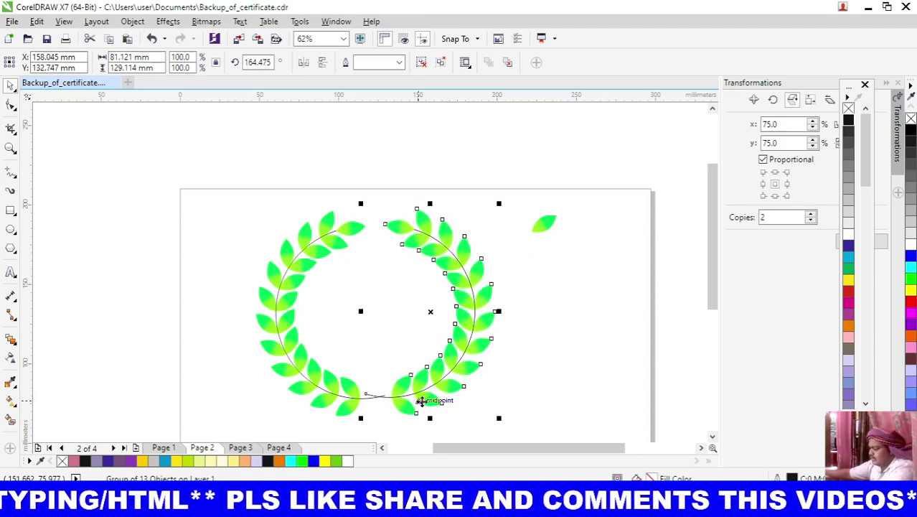
{"action": "key", "text": "Right"}
{"action": "key", "text": "Right"}
{"action": "key", "text": "Right"}
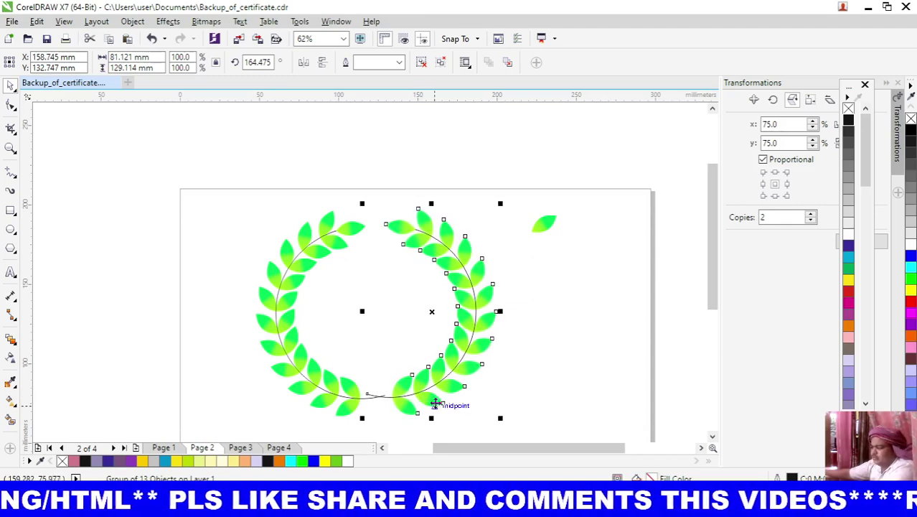
{"action": "key", "text": "Right"}
{"action": "key", "text": "Right"}
{"action": "key", "text": "Right"}
{"action": "key", "text": "Down"}
{"action": "key", "text": "Down"}
{"action": "key", "text": "Down"}
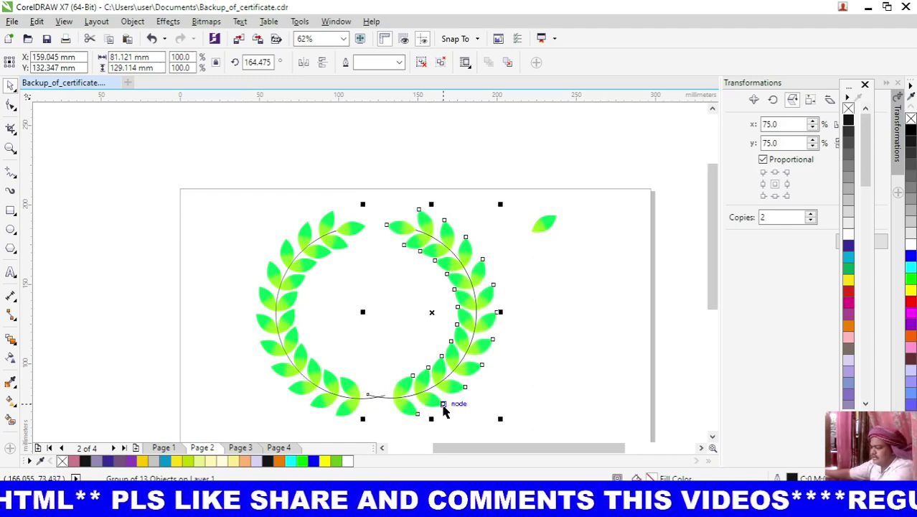
{"action": "key", "text": "Up"}
{"action": "key", "text": "Up"}
{"action": "key", "text": "Up"}
{"action": "left_click", "coordinate": [608, 376]}
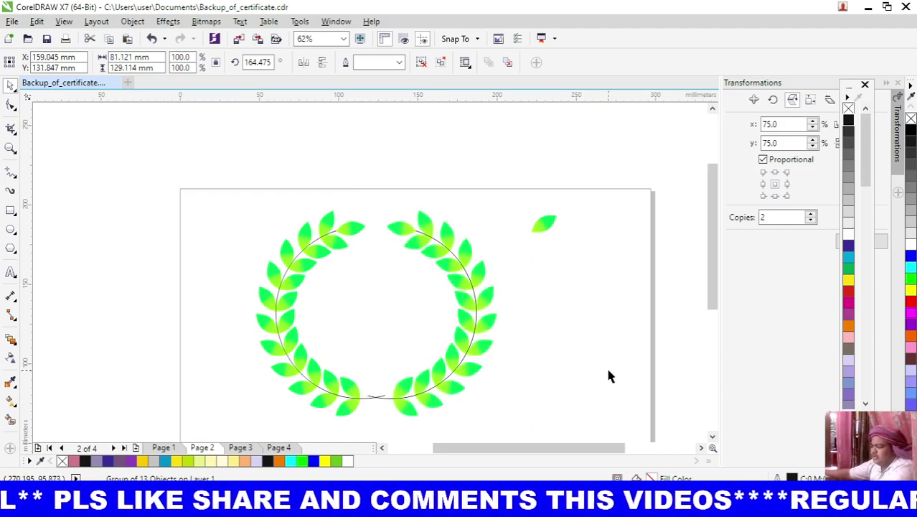
{"action": "scroll", "coordinate": [482, 318], "scroll_direction": "down", "scroll_amount": 2}
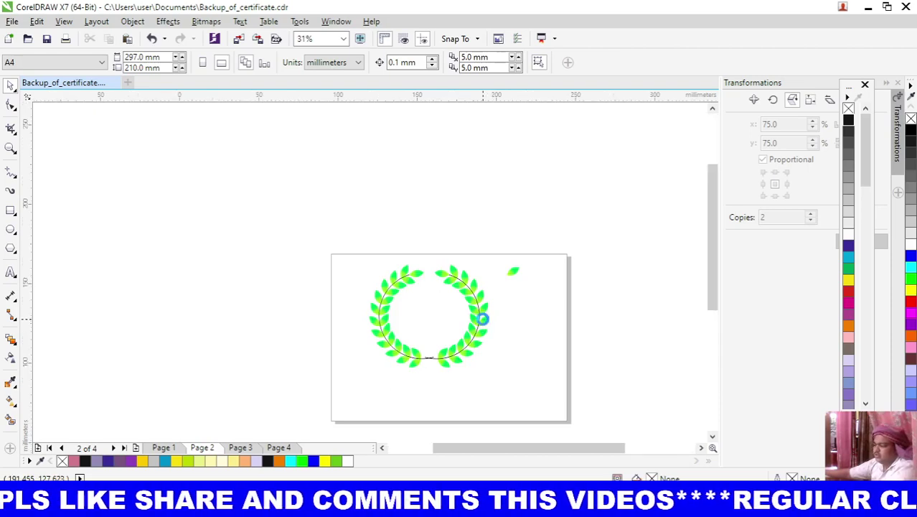
{"action": "scroll", "coordinate": [482, 319], "scroll_direction": "up", "scroll_amount": 4}
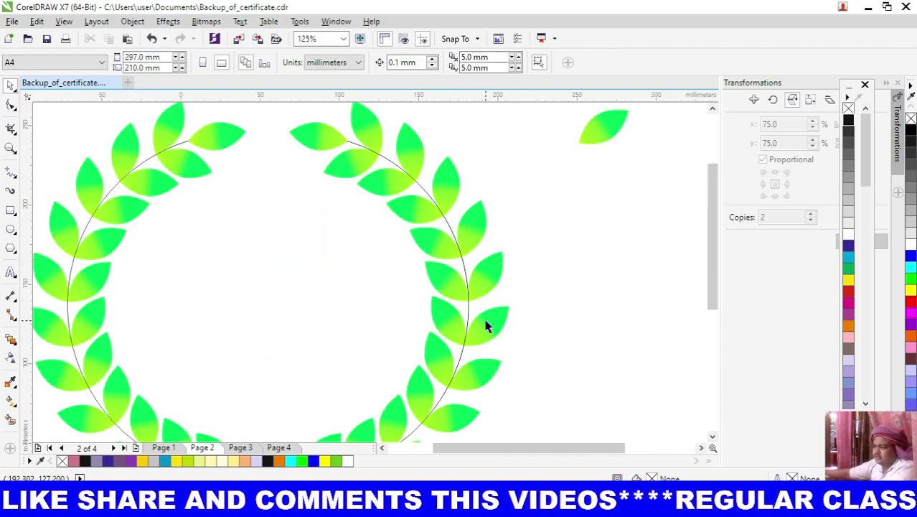
{"action": "scroll", "coordinate": [488, 322], "scroll_direction": "down", "scroll_amount": 2}
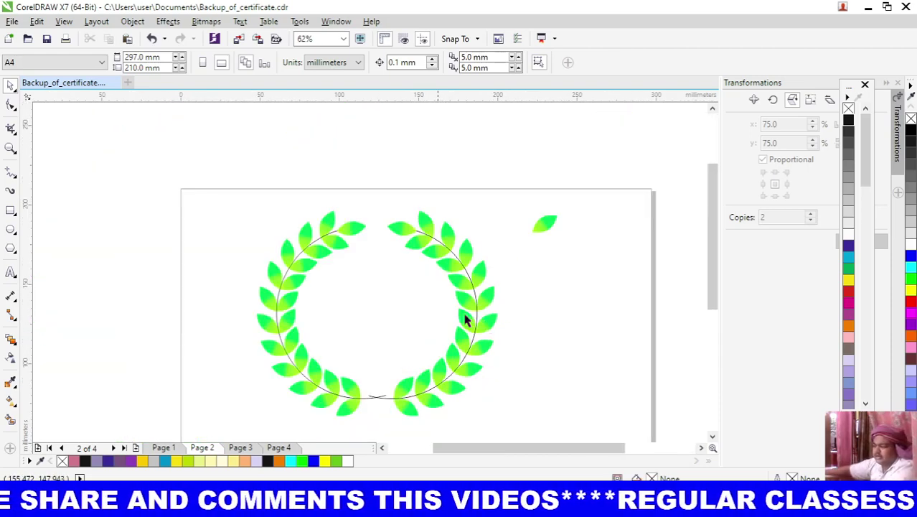